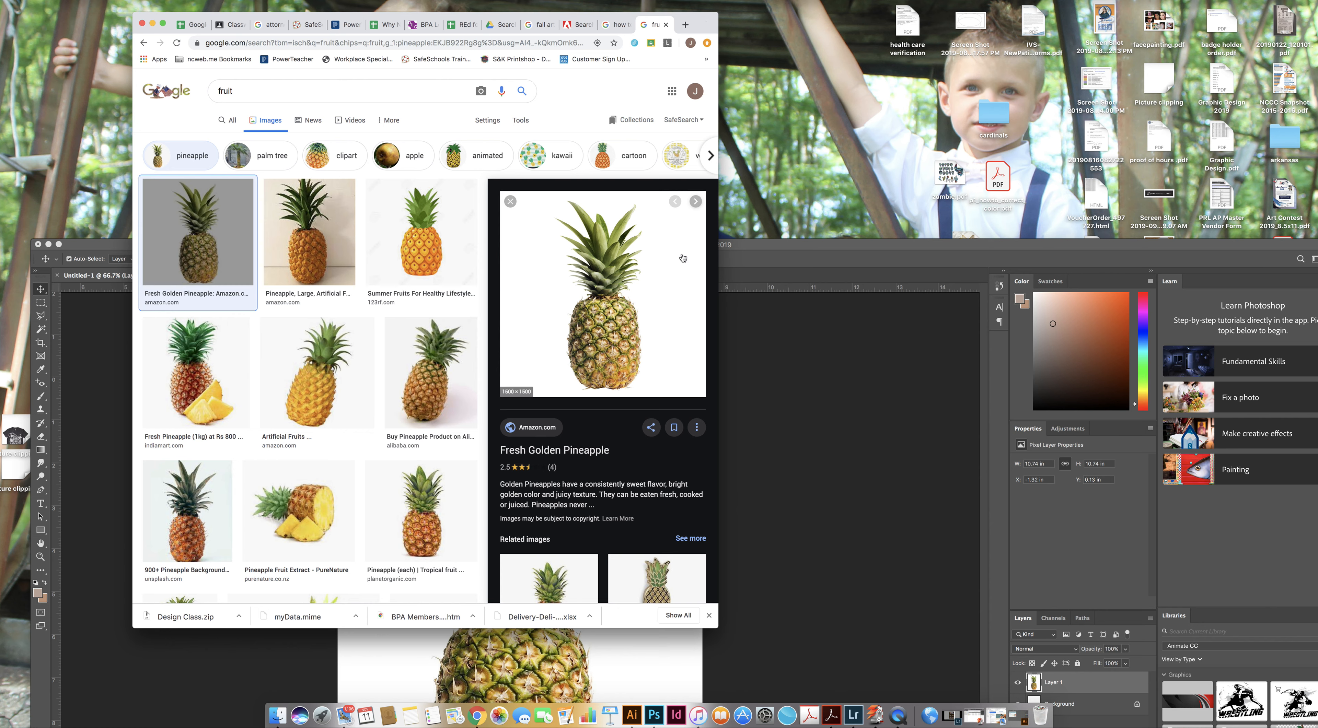
# Copy the enlarged Fresh Golden Pineapple picture from the image search results and switch to Photoshop
pyautogui.rightClick(595, 271)
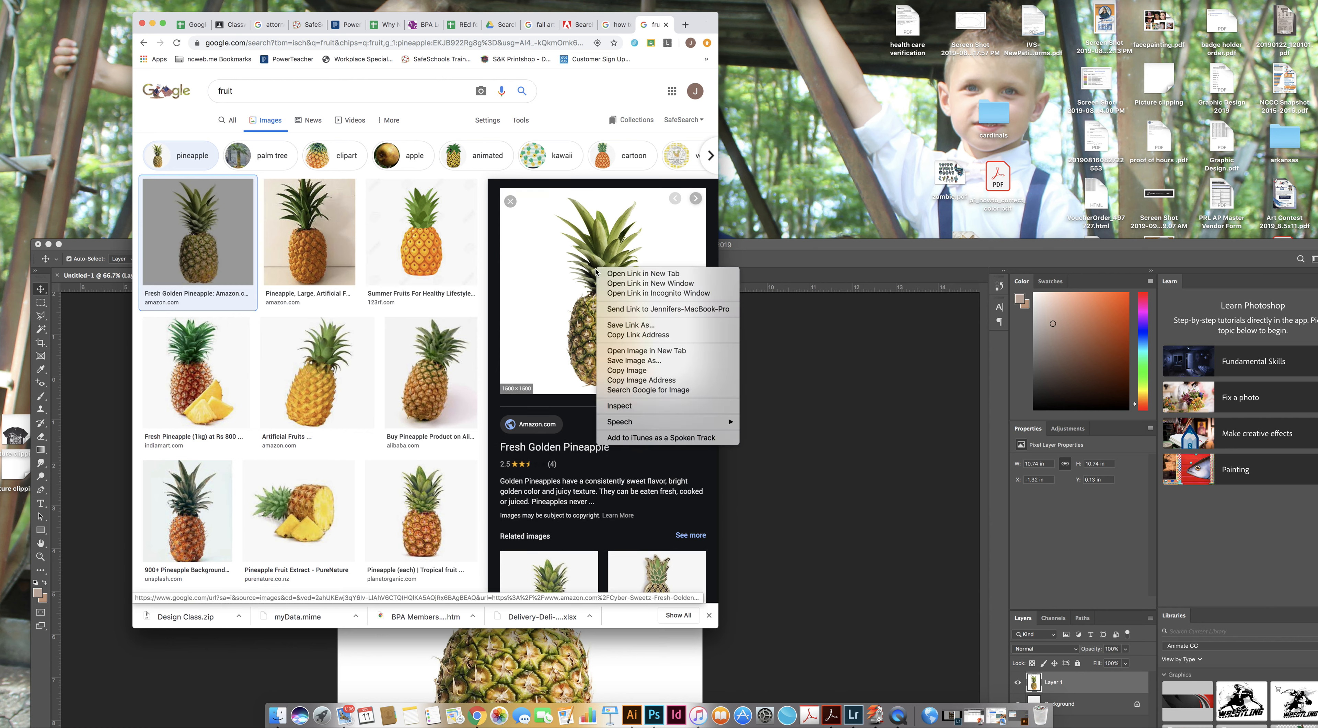
pyautogui.click(641, 374)
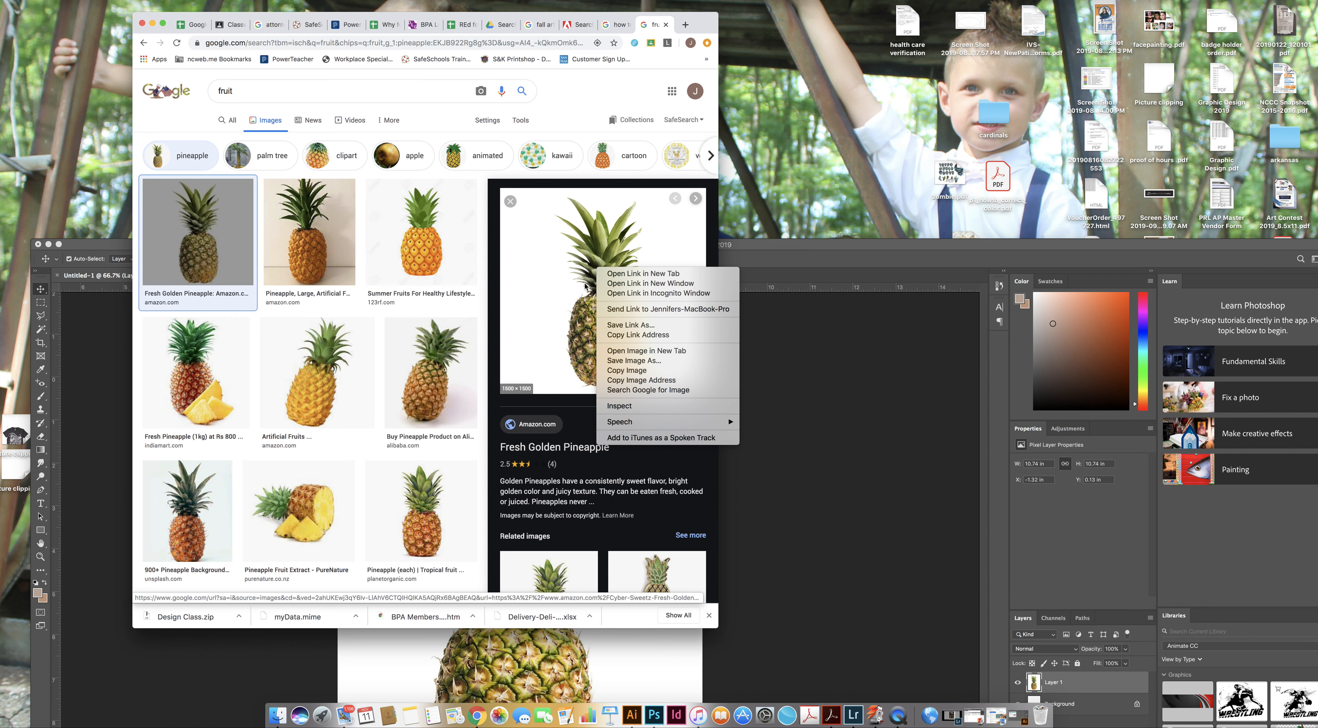
pyautogui.rightClick(546, 272)
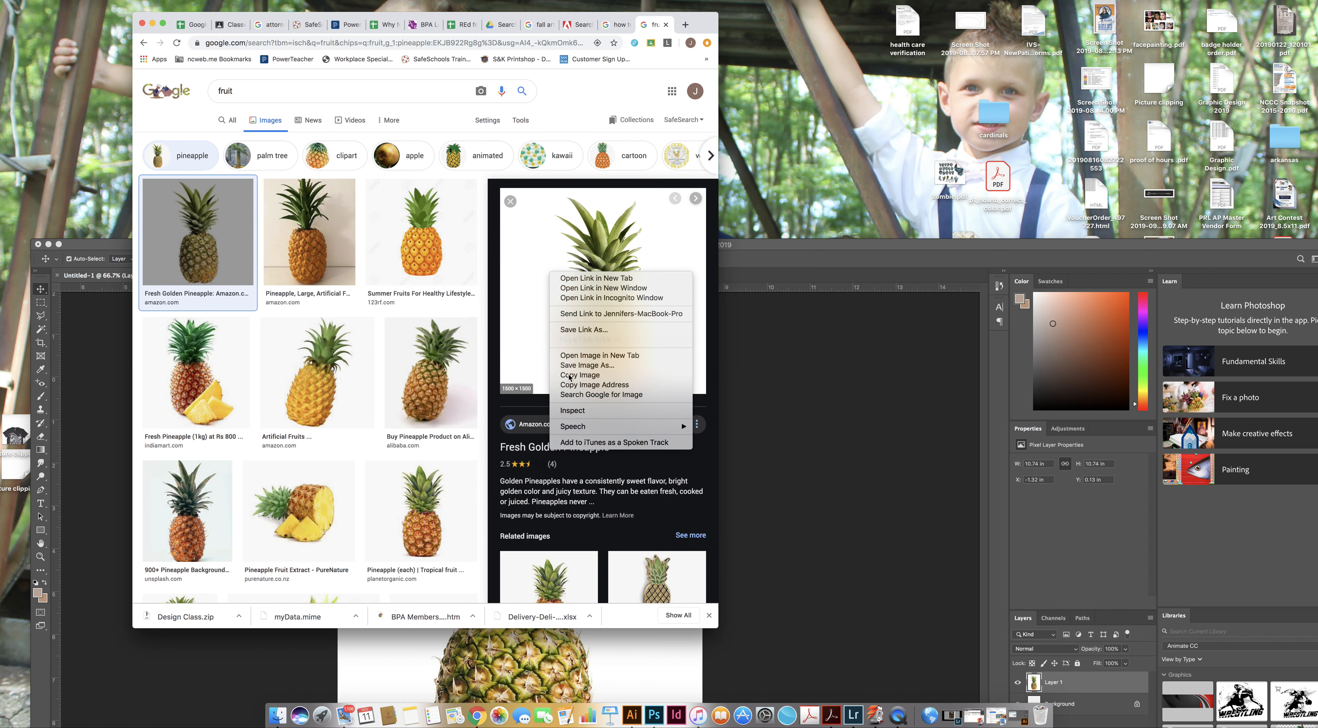
pyautogui.click(600, 375)
pyautogui.click(741, 245)
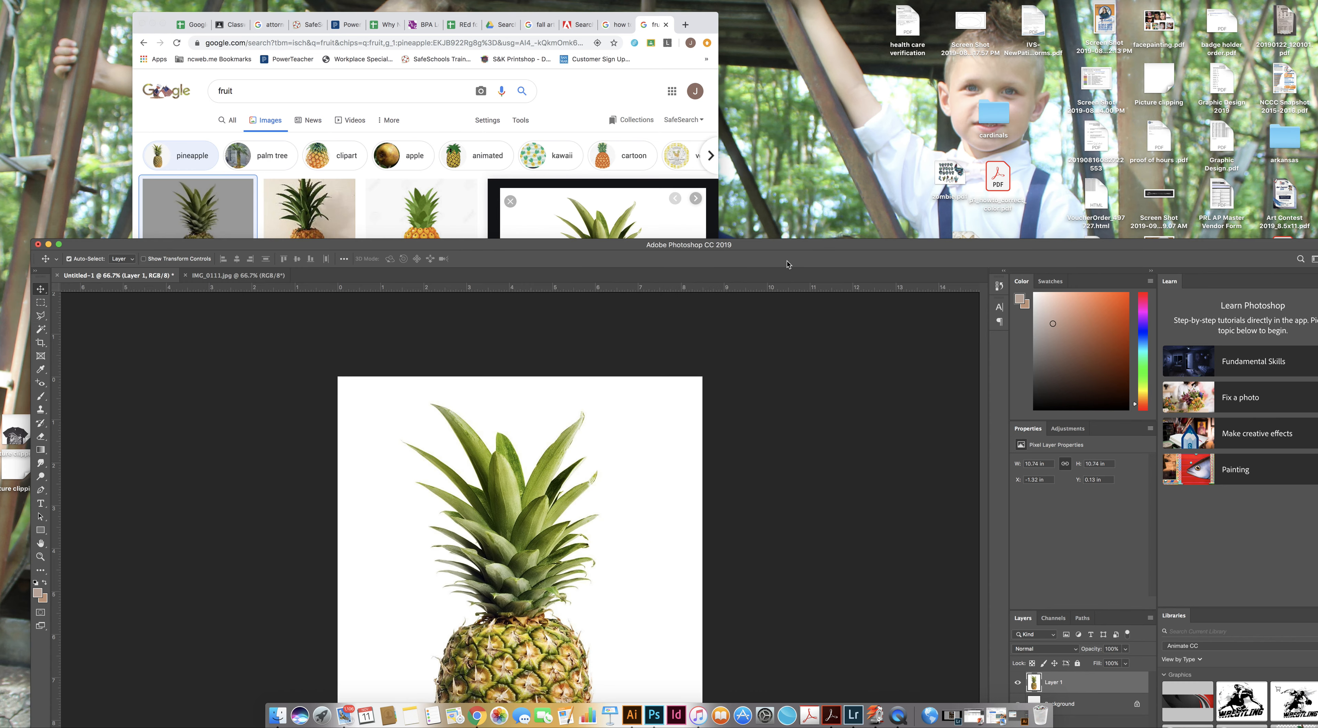
pyautogui.doubleClick(761, 243)
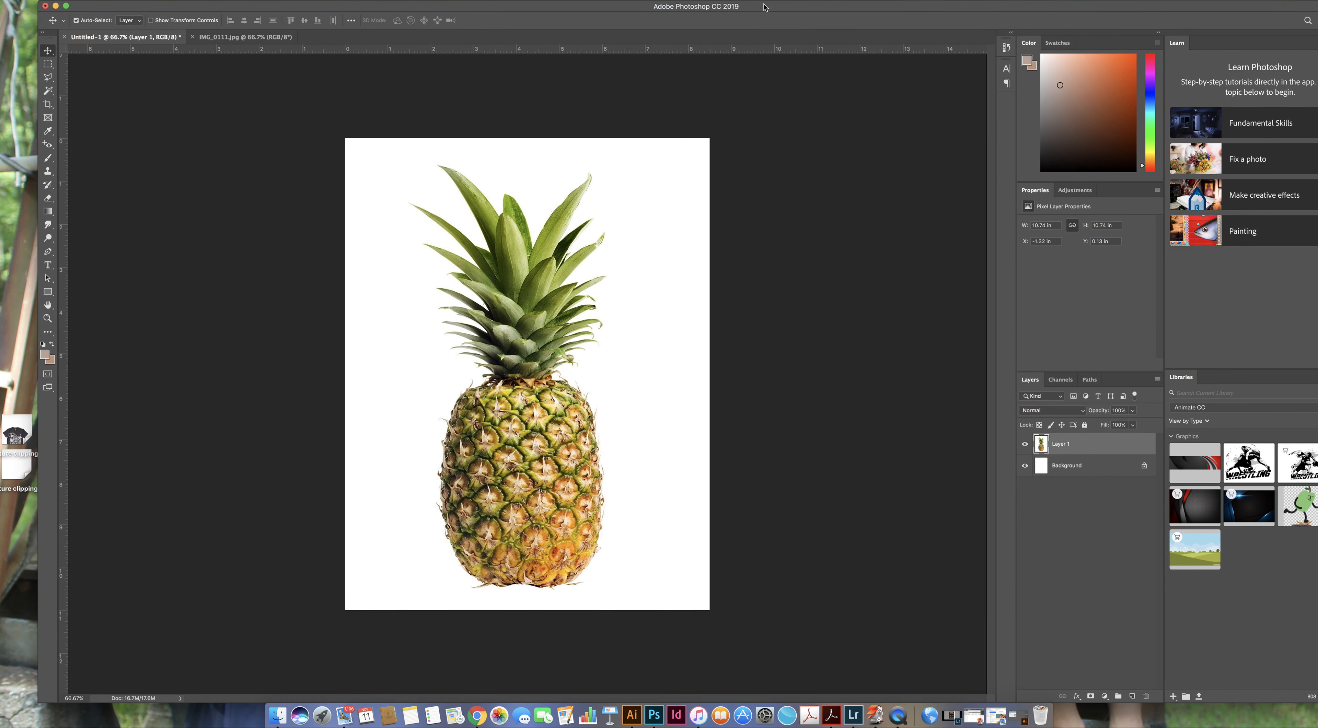
# Create a new 8.5 x 11 inch RGB document at 250 pixels/inch with a white background
pyautogui.click(102, 1)
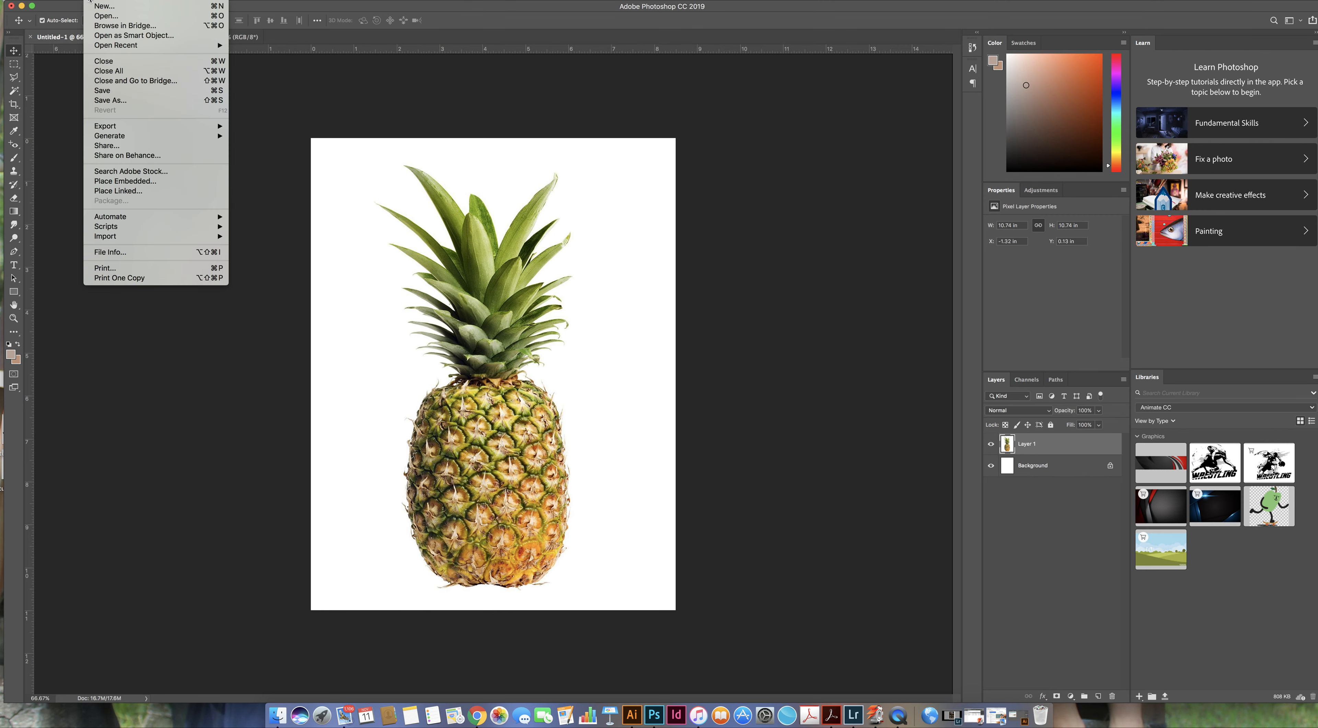
pyautogui.click(105, 7)
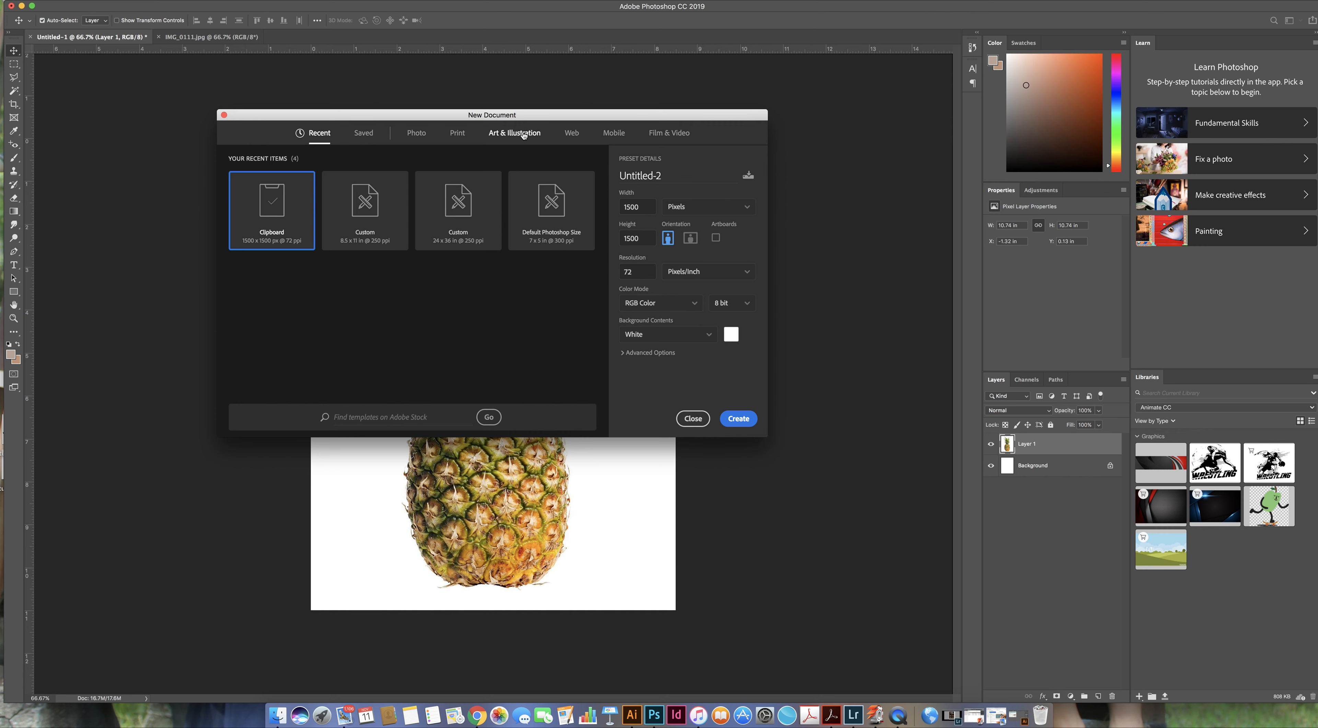
pyautogui.click(379, 203)
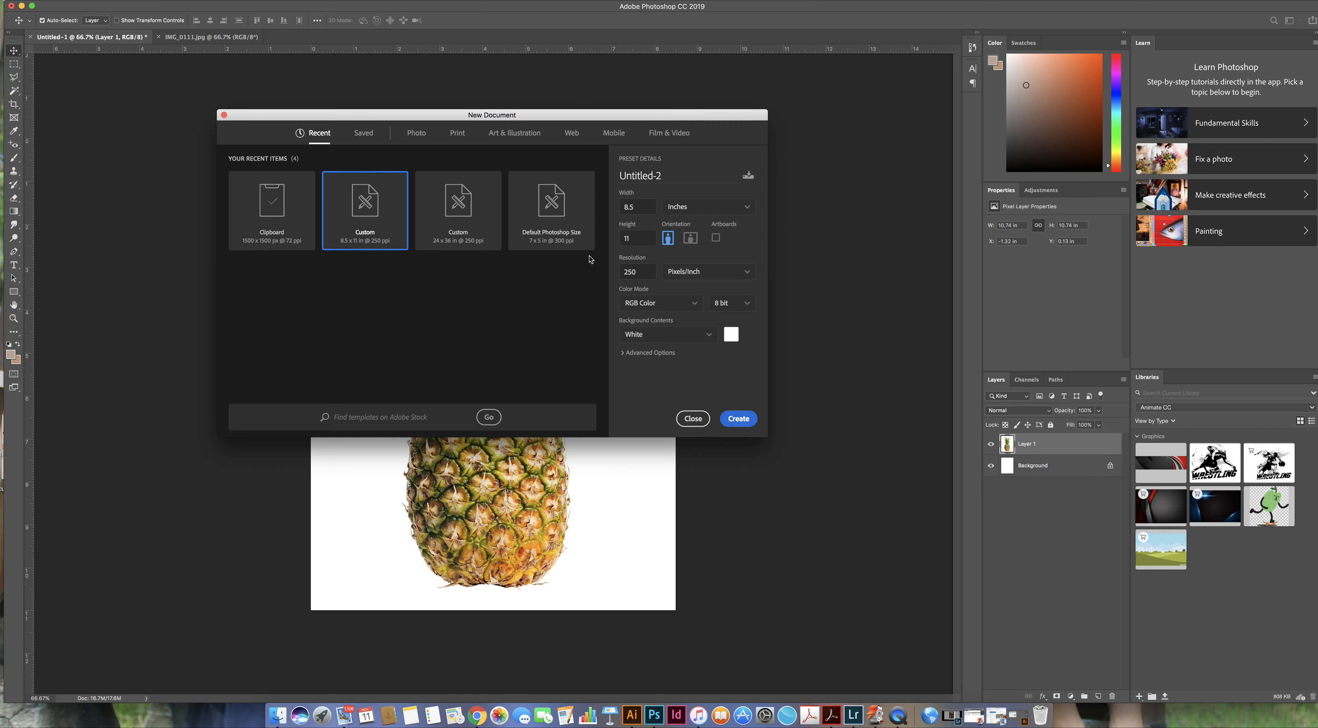
pyautogui.click(737, 419)
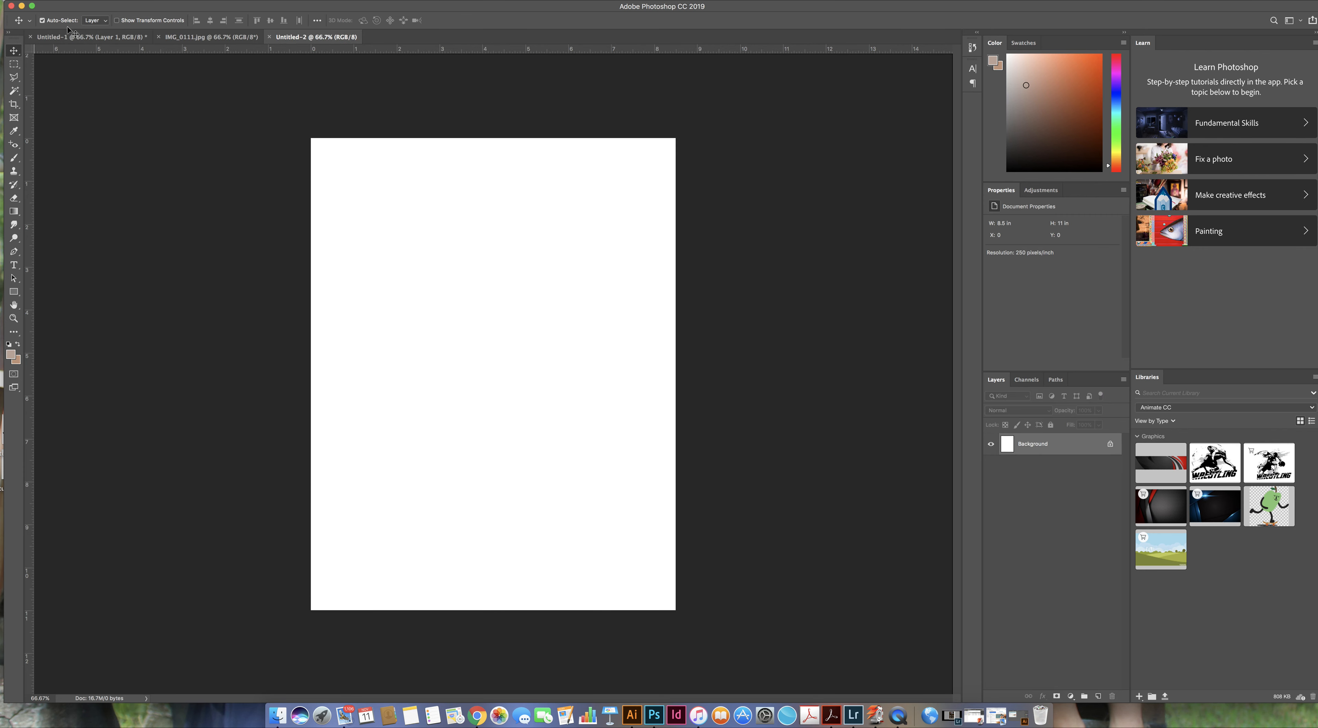
# In the Untitled-1 document, nudge the pineapple layer so it sits centred on the page
pyautogui.click(77, 37)
pyautogui.moveTo(493, 249)
pyautogui.mouseDown()
pyautogui.moveTo(472, 219)
pyautogui.moveTo(495, 241)
pyautogui.mouseUp()
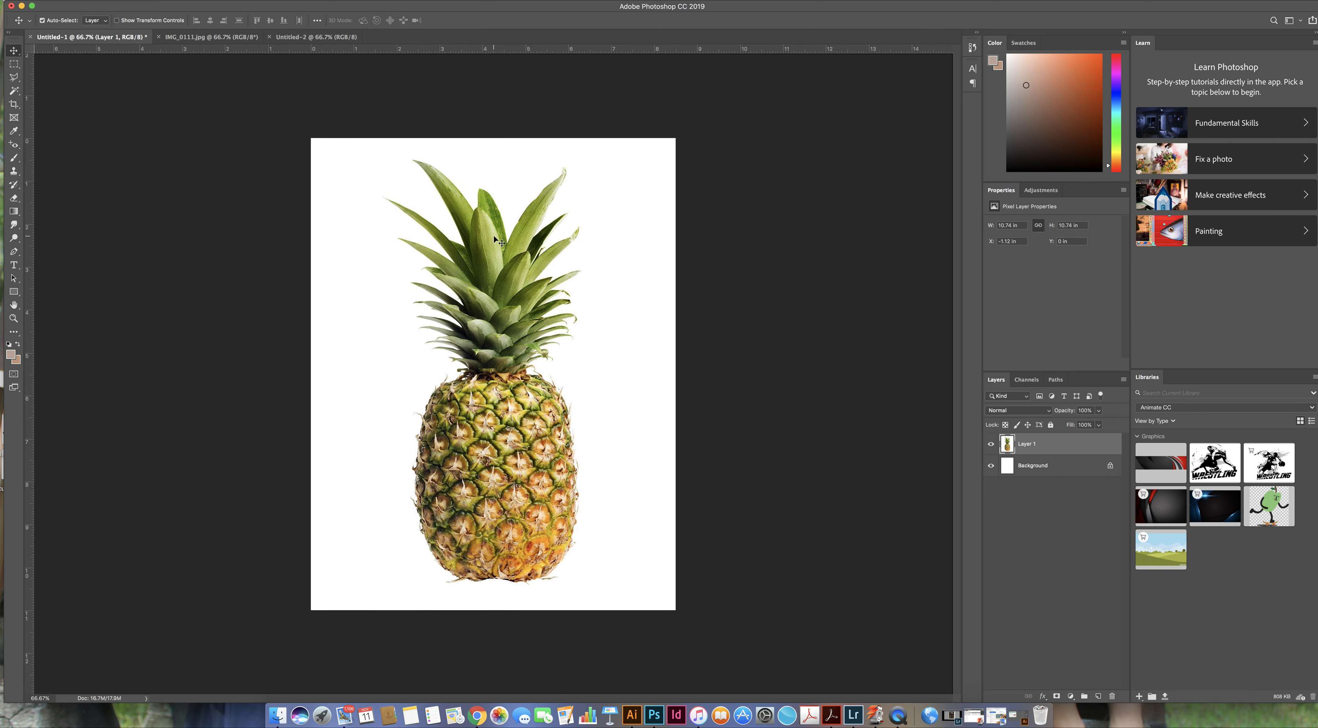
pyautogui.moveTo(495, 236); pyautogui.dragTo(491, 240)
# Bring the portrait from IMG_0111.jpg into the Untitled-1 document as a new layer over the pineapple
pyautogui.click(212, 38)
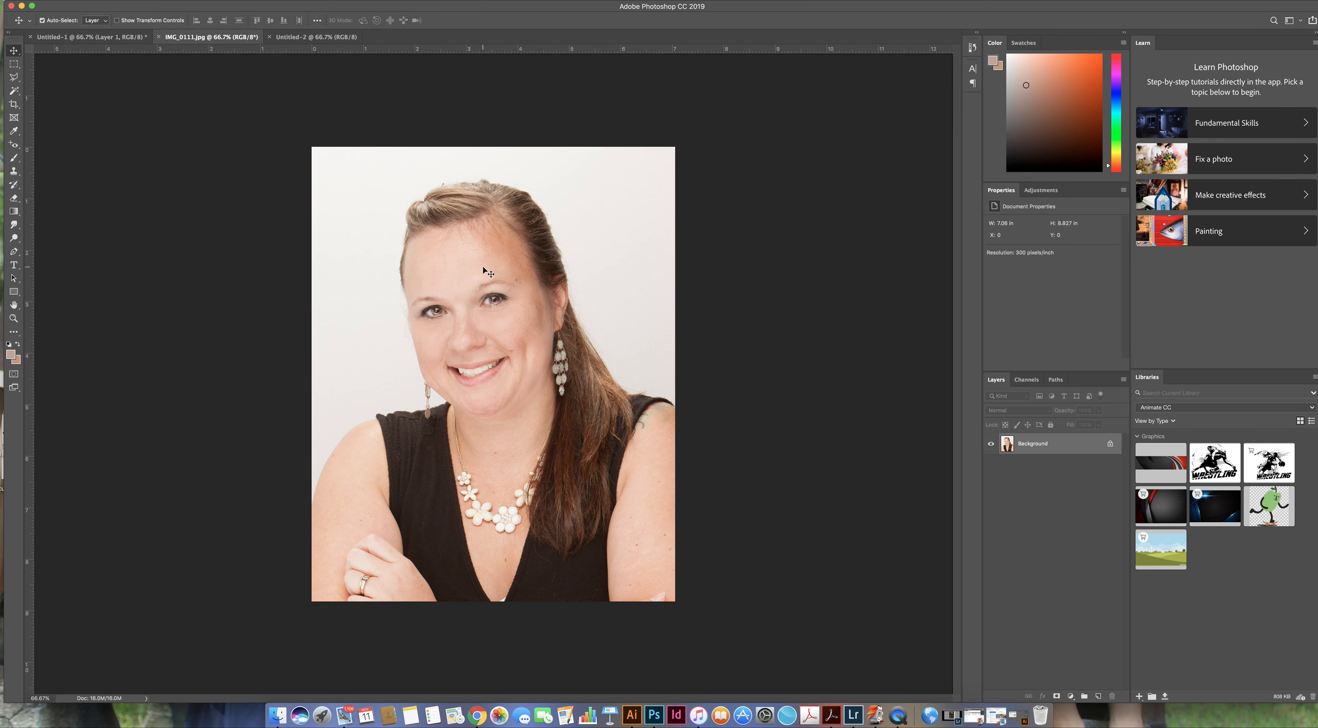
pyautogui.moveTo(481, 295); pyautogui.dragTo(96, 41)
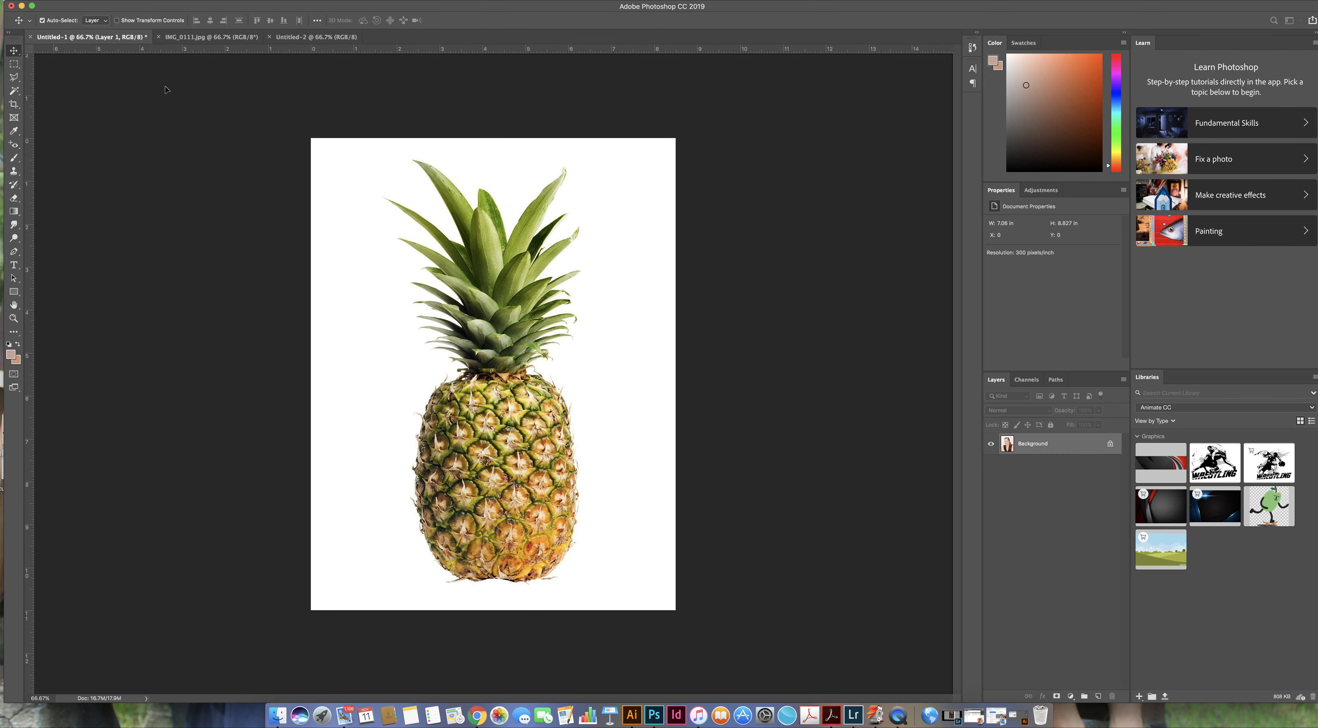
pyautogui.moveTo(493, 405)
pyautogui.mouseDown()
pyautogui.moveTo(458, 435)
pyautogui.moveTo(503, 486)
pyautogui.moveTo(492, 429)
pyautogui.mouseUp()
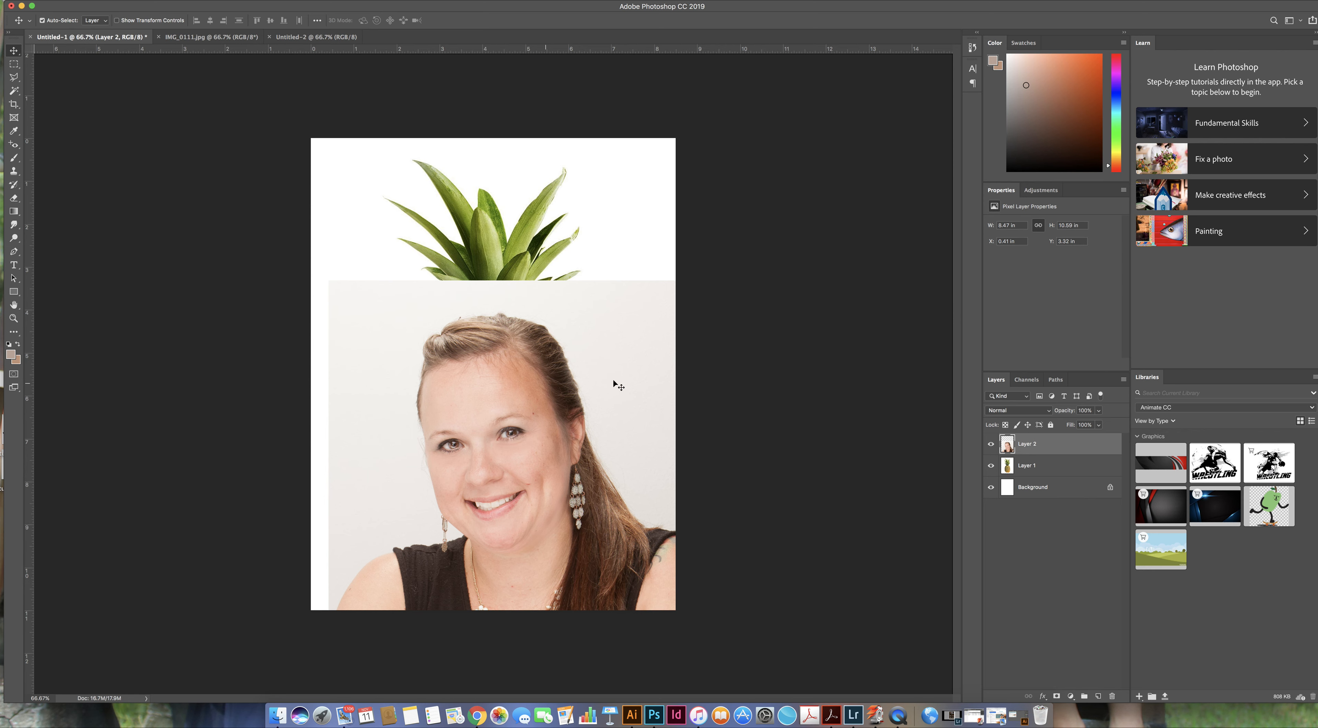
# Lower the portrait layer's opacity to 65% and move the face over the pineapple's body
pyautogui.click(1098, 411)
pyautogui.moveTo(1097, 426); pyautogui.dragTo(1082, 423)
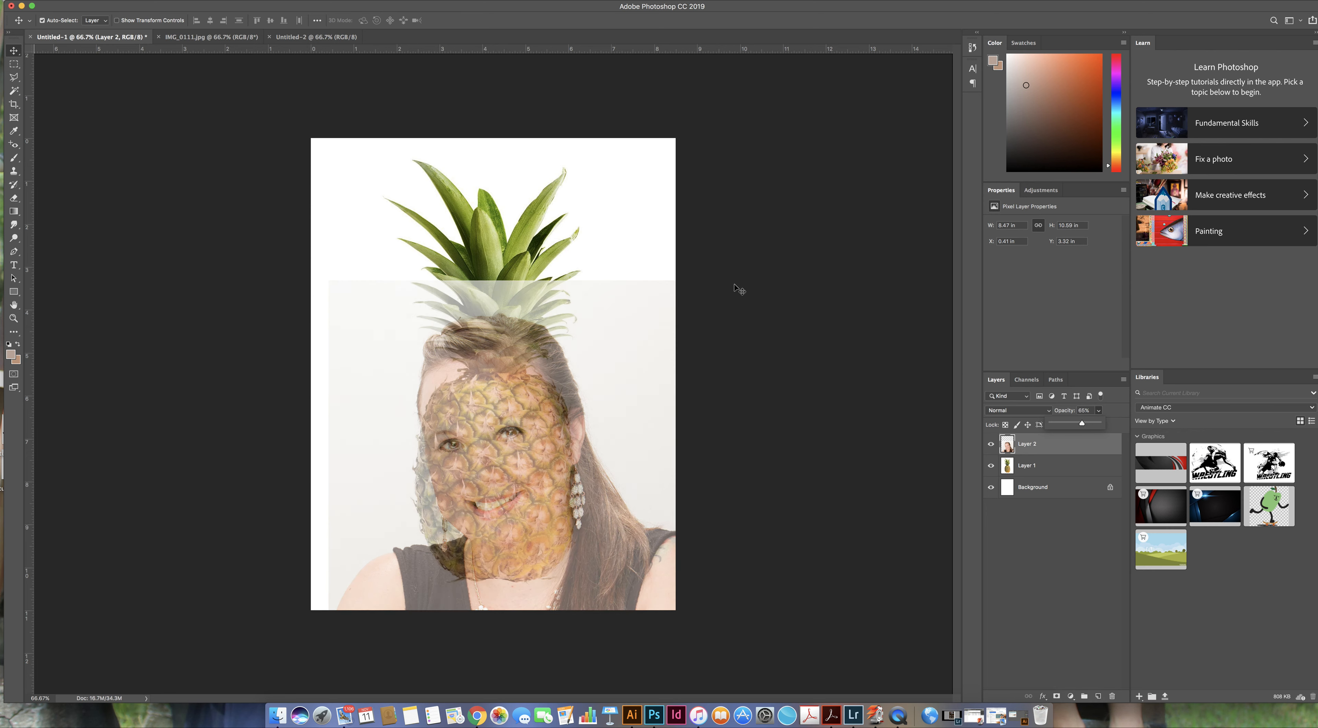
pyautogui.click(504, 460)
pyautogui.moveTo(505, 431); pyautogui.dragTo(497, 471)
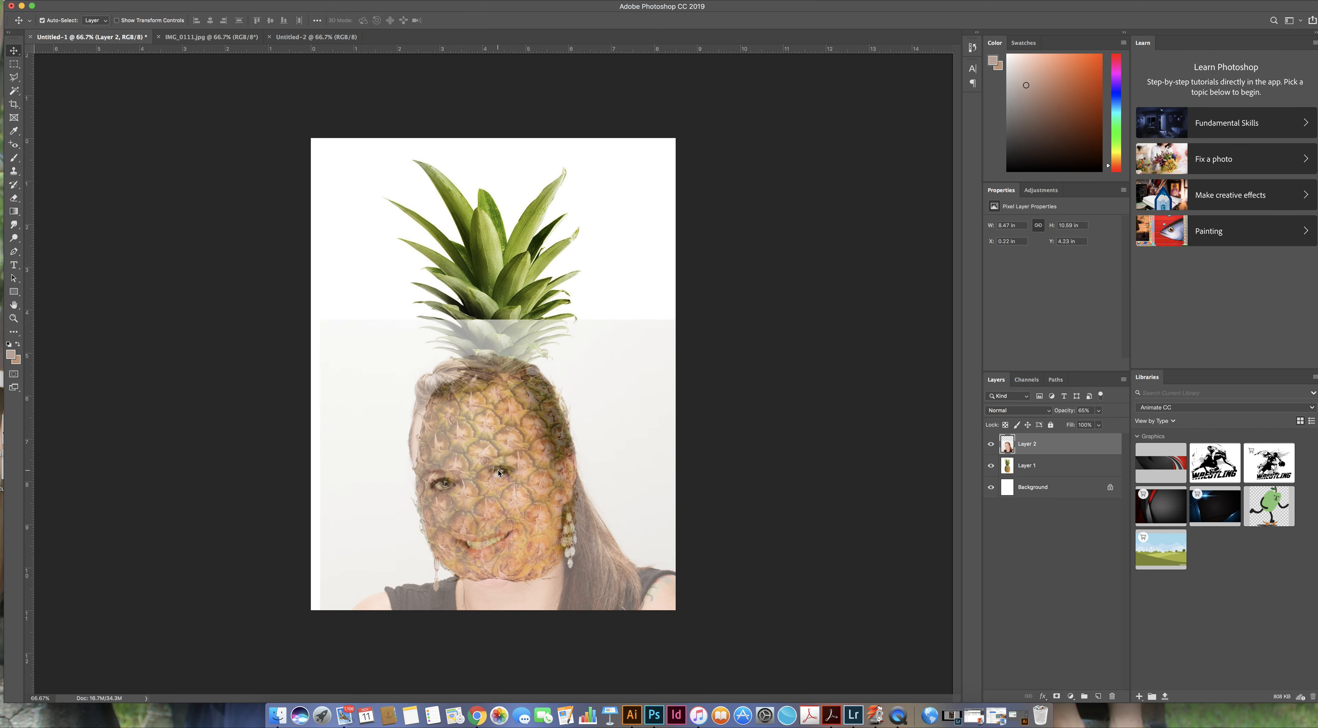
# Free-transform the portrait layer to about 8.9 x 9.68 in and position the face within the pineapple's outline
pyautogui.press('super+t')
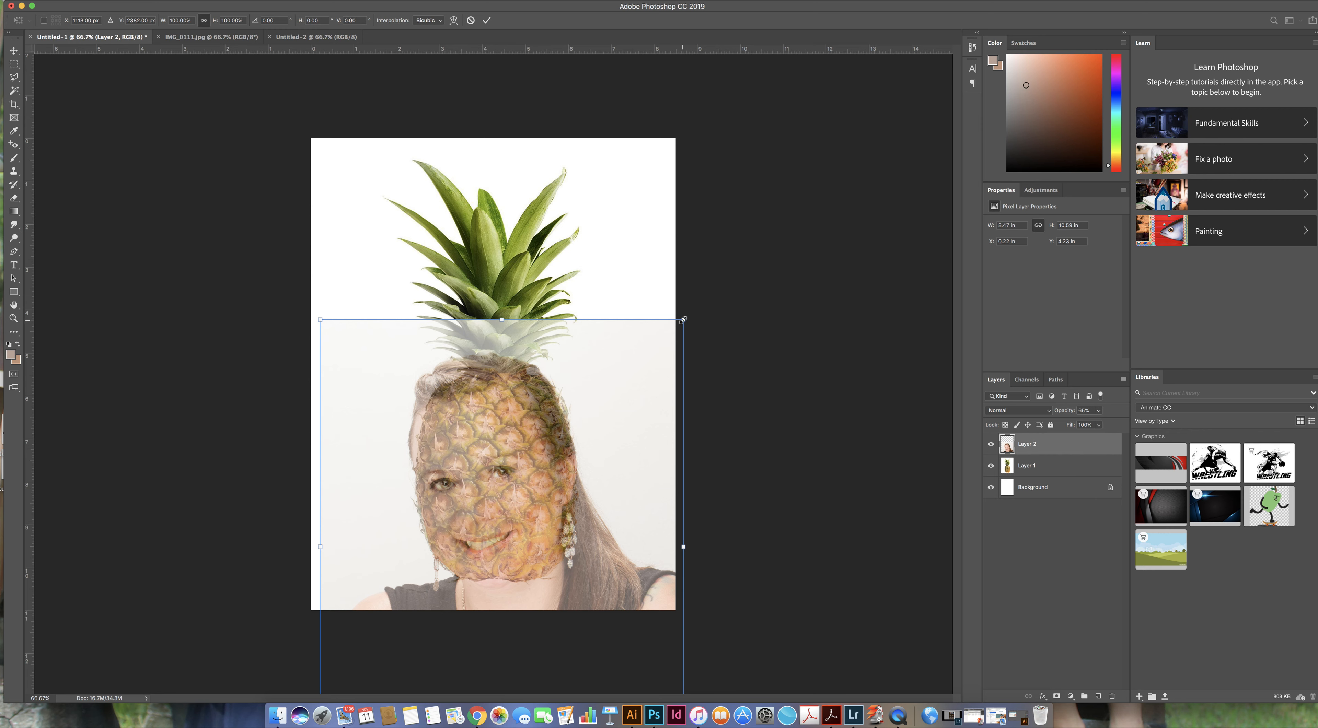
pyautogui.moveTo(683, 319)
pyautogui.mouseDown()
pyautogui.moveTo(652, 339)
pyautogui.moveTo(676, 353)
pyautogui.moveTo(685, 330)
pyautogui.moveTo(714, 322)
pyautogui.moveTo(673, 319)
pyautogui.moveTo(688, 310)
pyautogui.mouseUp()
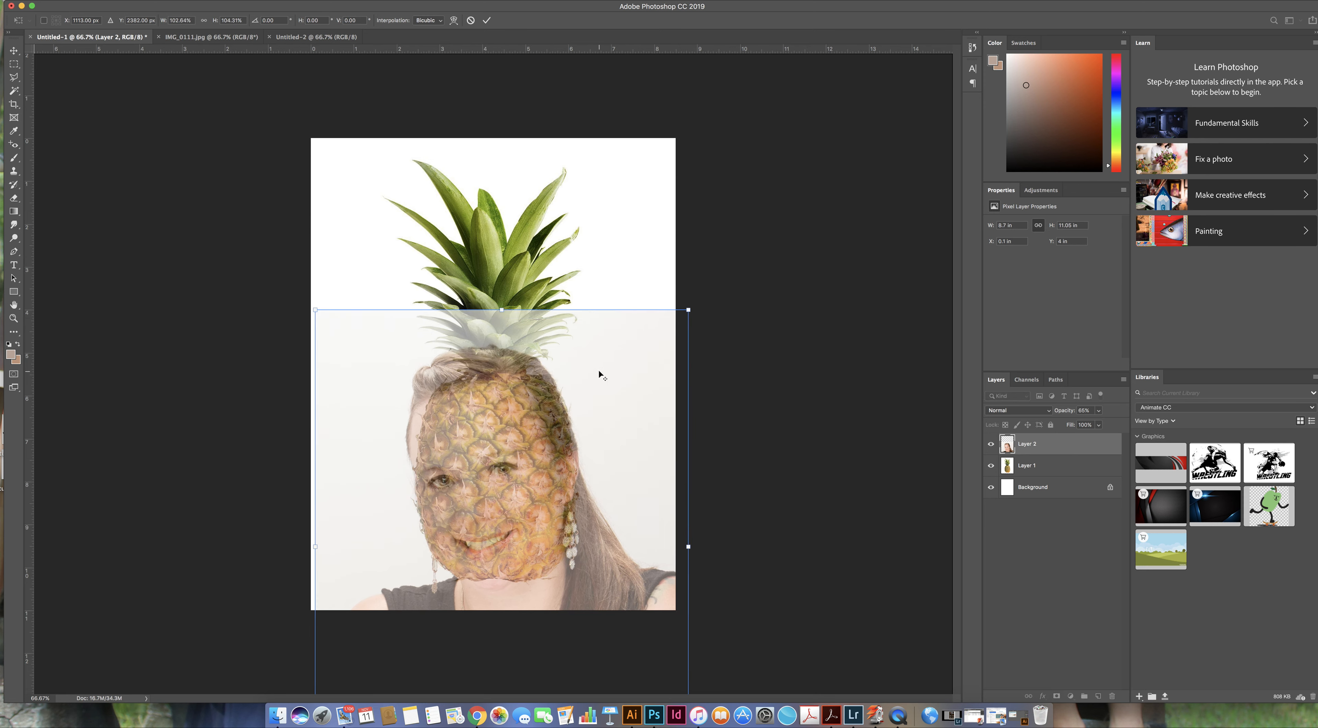
pyautogui.moveTo(551, 419)
pyautogui.mouseDown()
pyautogui.moveTo(554, 391)
pyautogui.moveTo(553, 409)
pyautogui.moveTo(566, 401)
pyautogui.mouseUp()
pyautogui.moveTo(319, 299); pyautogui.dragTo(335, 329)
pyautogui.moveTo(334, 537)
pyautogui.mouseDown()
pyautogui.moveTo(317, 537)
pyautogui.moveTo(353, 532)
pyautogui.mouseUp()
pyautogui.moveTo(509, 479); pyautogui.dragTo(508, 487)
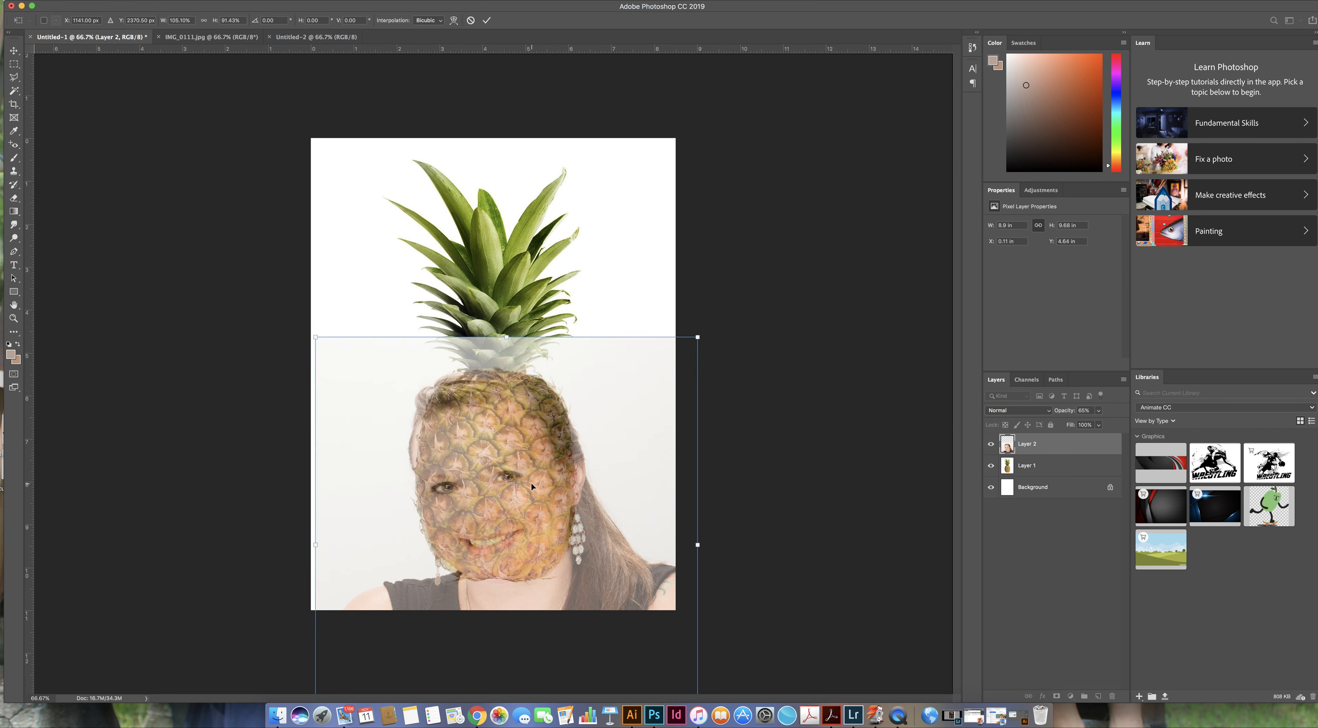
pyautogui.moveTo(516, 489); pyautogui.dragTo(509, 489)
pyautogui.press('Return')
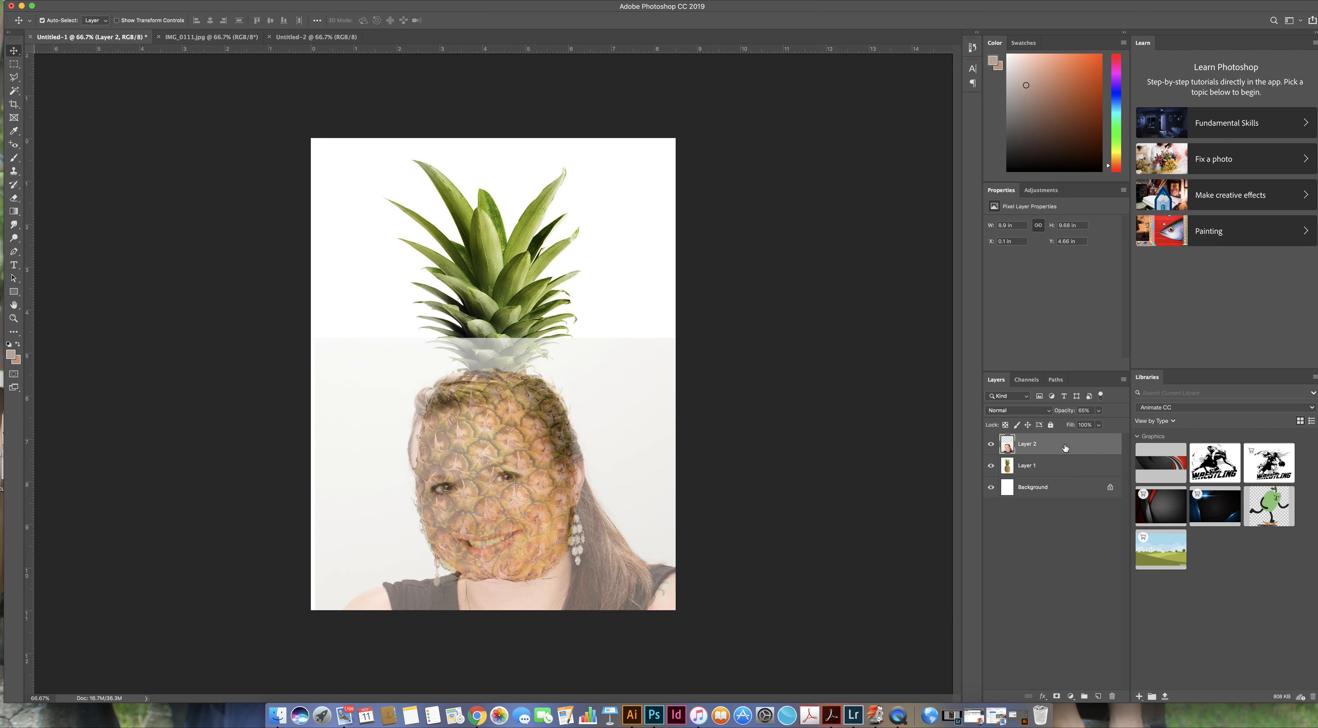
# Add a layer mask to the portrait layer and keep that layer selected
pyautogui.click(1100, 411)
pyautogui.click(1106, 410)
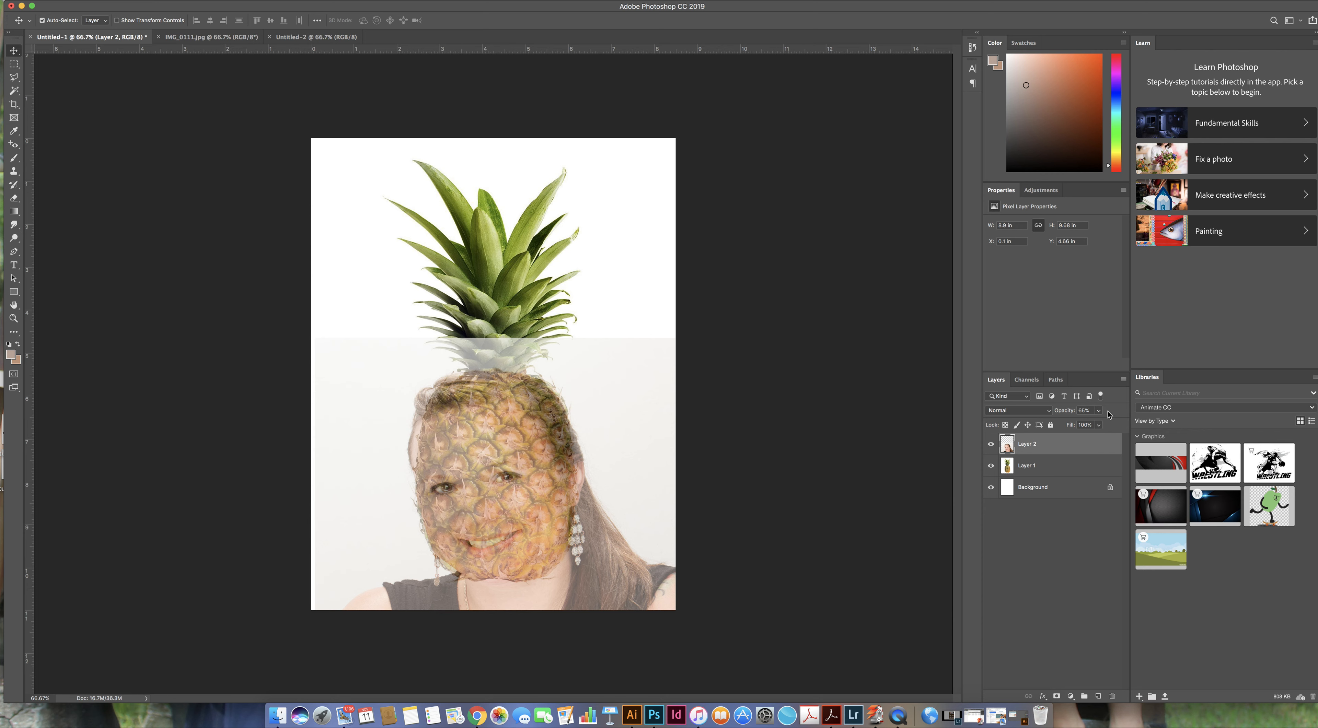
pyautogui.click(1056, 696)
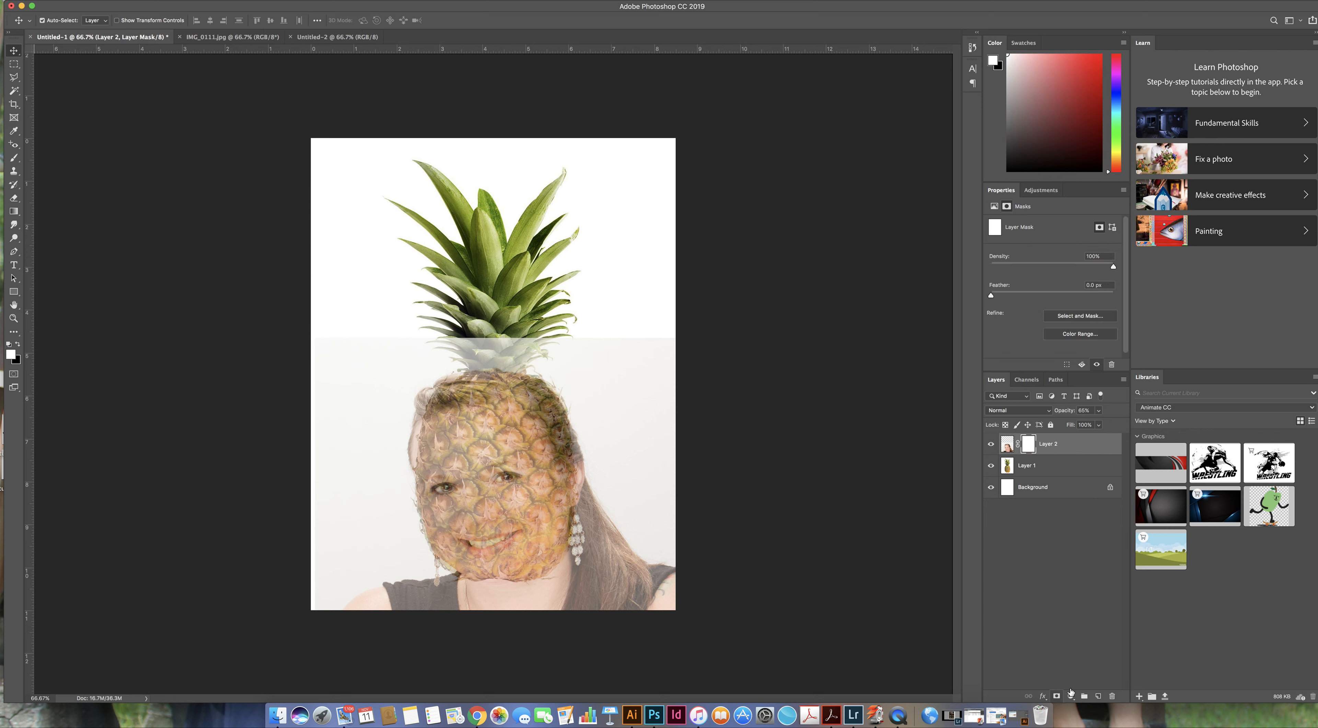
pyautogui.click(1073, 690)
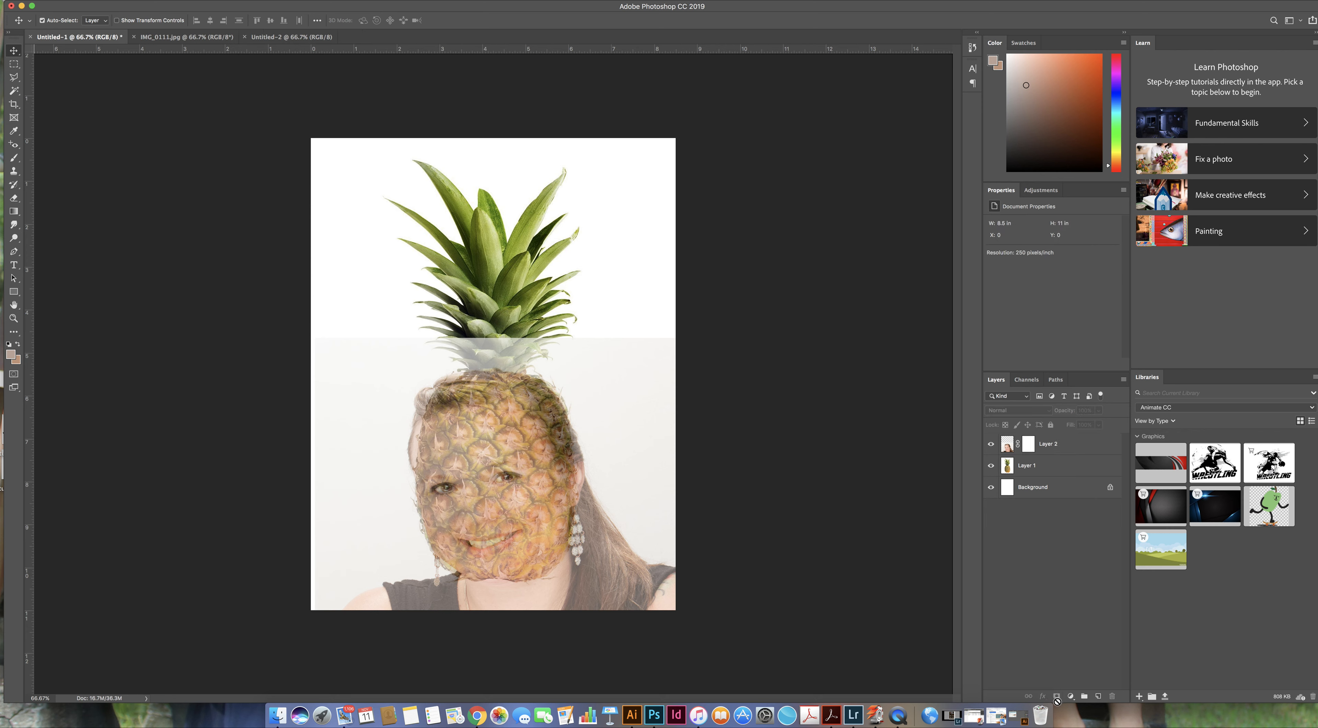
pyautogui.click(1083, 449)
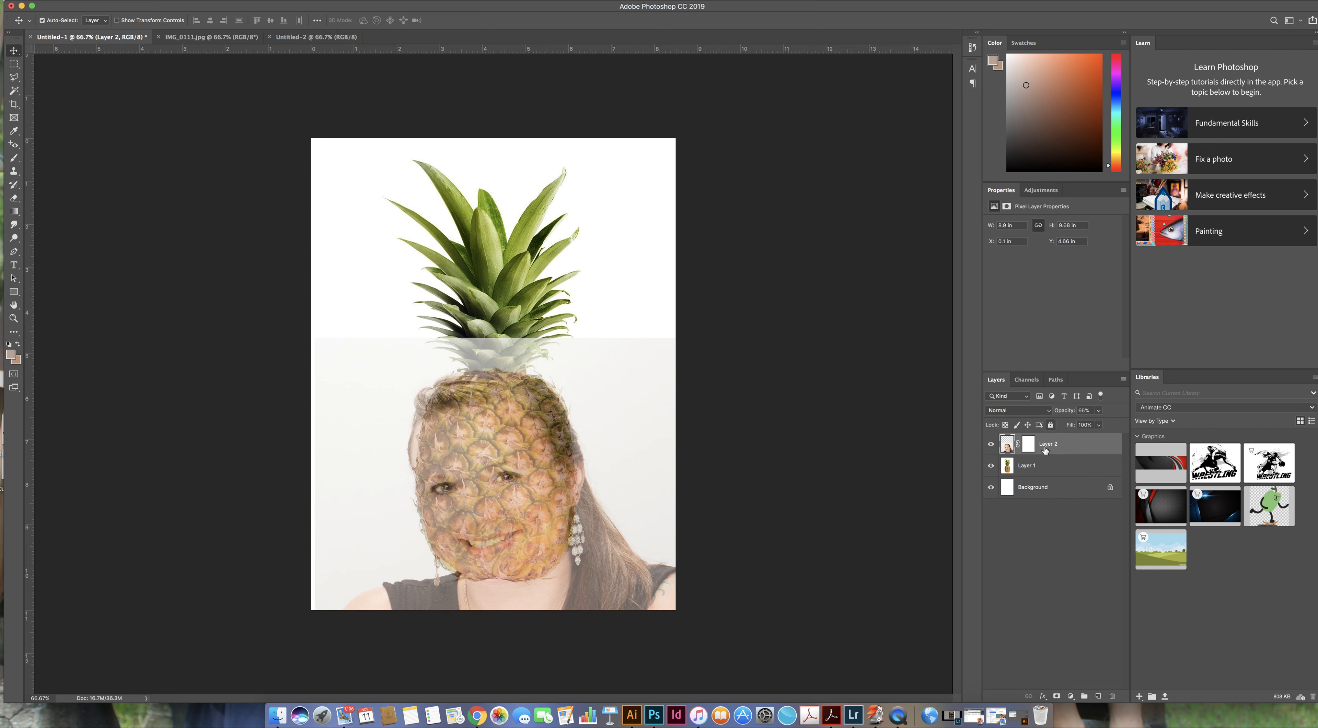
# Target the portrait's layer mask, set black as foreground and white as background colour, and invert the mask to black
pyautogui.click(1028, 444)
pyautogui.press('d')
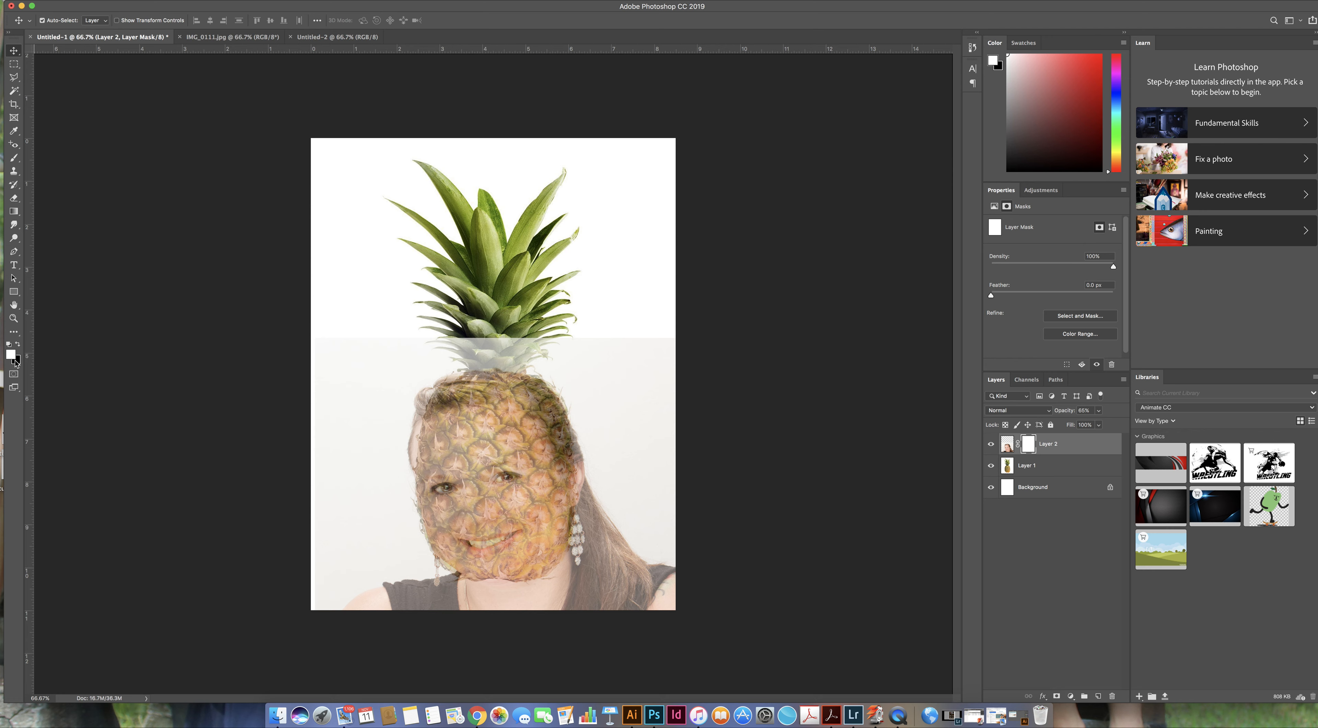
pyautogui.press('x')
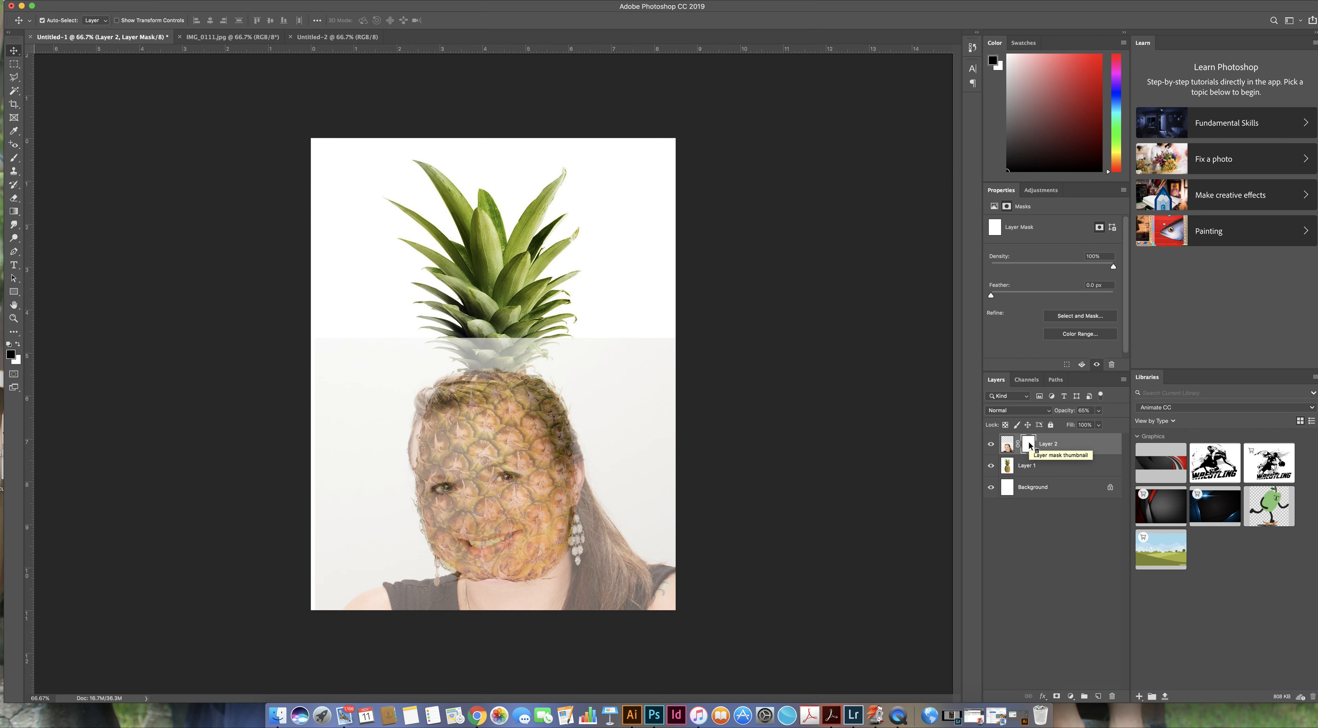
pyautogui.press('super+i')
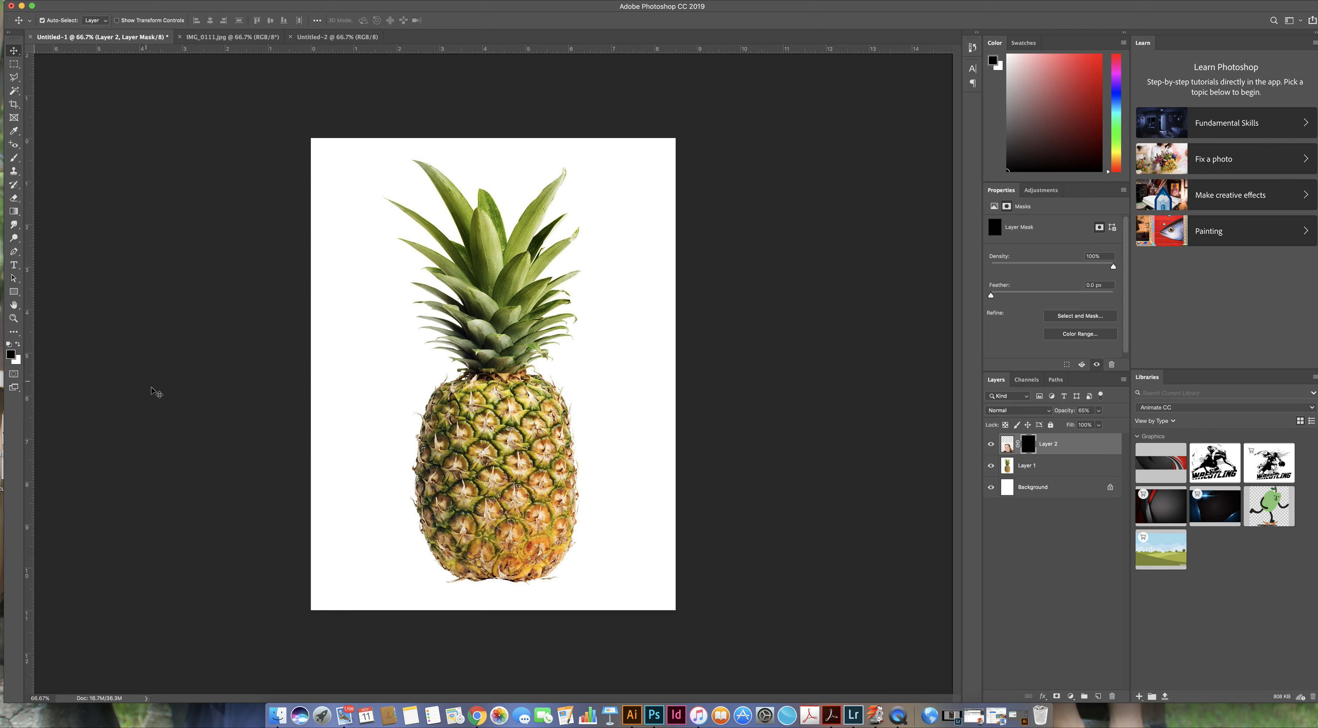
# Paint white on the portrait's mask with the 250 px soft brush to reveal the face inside the pineapple
pyautogui.press('b')
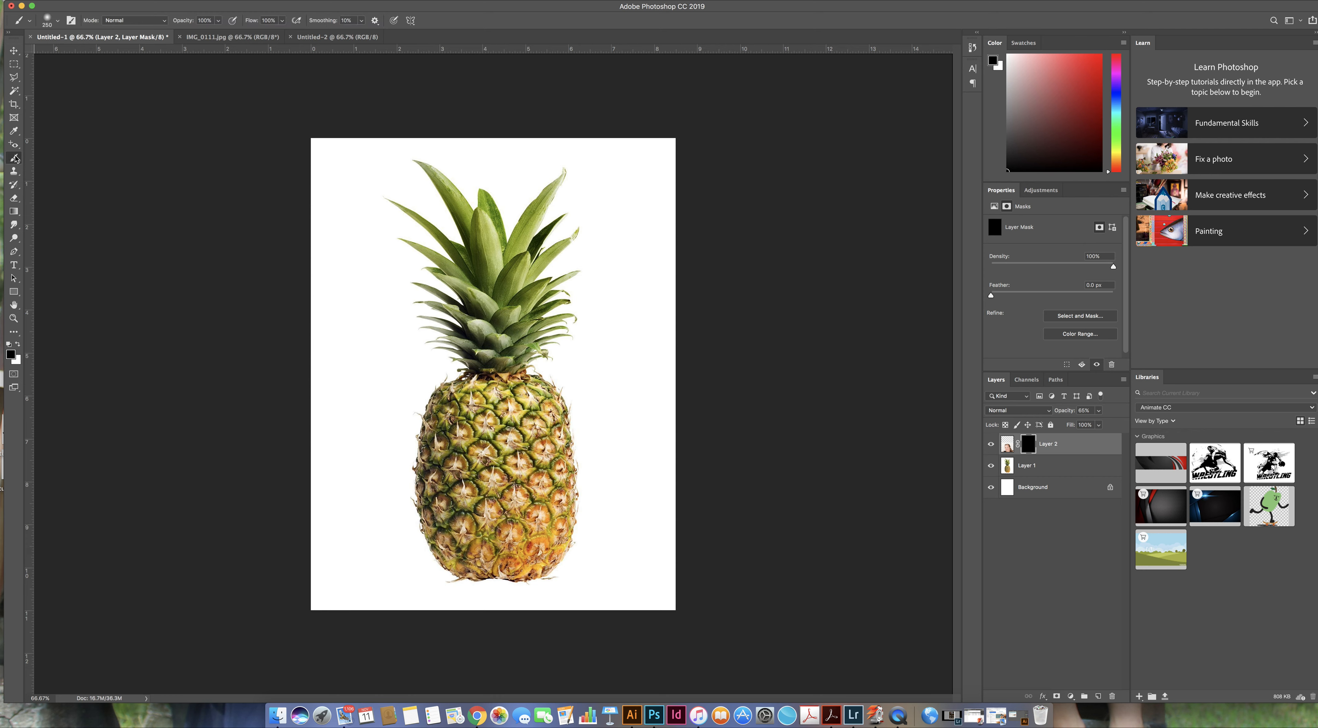
pyautogui.click(18, 346)
pyautogui.moveTo(543, 406)
pyautogui.mouseDown()
pyautogui.moveTo(481, 404)
pyautogui.moveTo(453, 422)
pyautogui.moveTo(452, 453)
pyautogui.moveTo(450, 425)
pyautogui.moveTo(468, 409)
pyautogui.moveTo(446, 419)
pyautogui.moveTo(478, 396)
pyautogui.moveTo(509, 397)
pyautogui.moveTo(445, 416)
pyautogui.moveTo(439, 476)
pyautogui.moveTo(469, 543)
pyautogui.moveTo(470, 445)
pyautogui.moveTo(492, 524)
pyautogui.moveTo(518, 494)
pyautogui.moveTo(527, 418)
pyautogui.moveTo(545, 443)
pyautogui.moveTo(542, 531)
pyautogui.moveTo(485, 547)
pyautogui.moveTo(521, 498)
pyautogui.mouseUp()
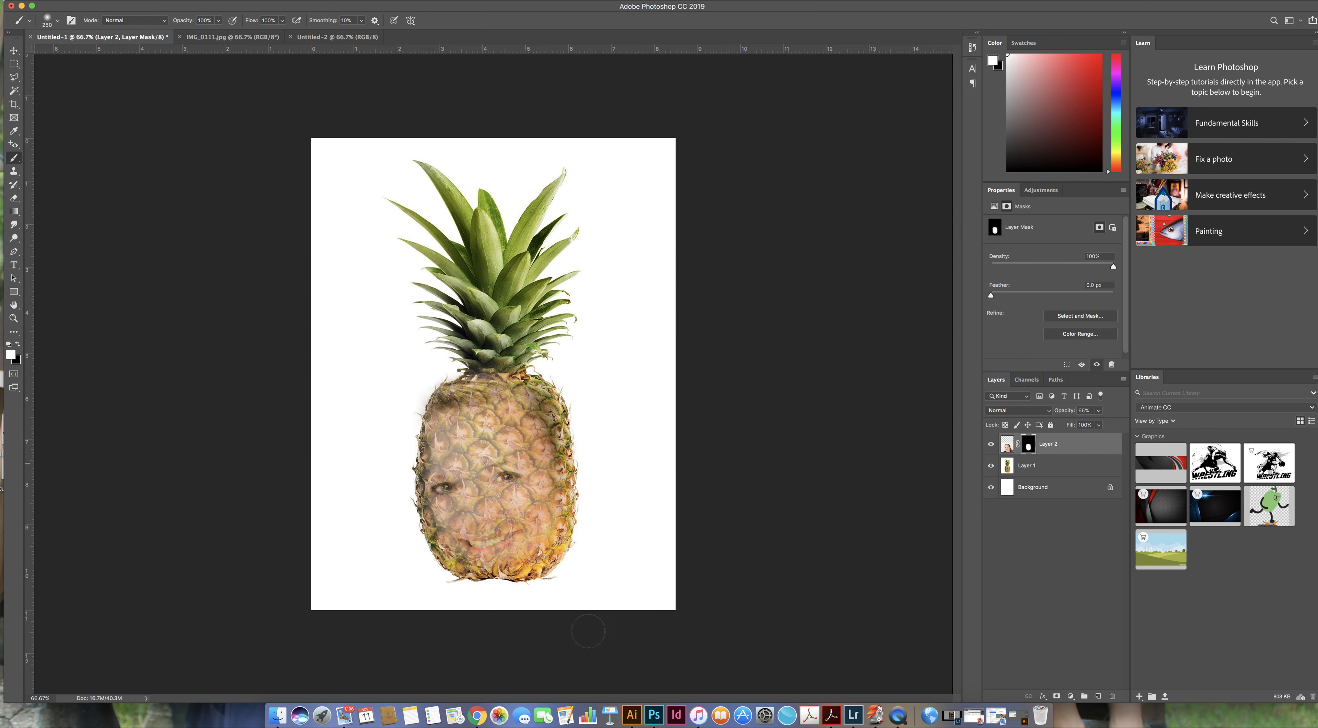
pyautogui.moveTo(431, 474)
pyautogui.mouseDown()
pyautogui.moveTo(431, 502)
pyautogui.moveTo(451, 528)
pyautogui.moveTo(513, 556)
pyautogui.moveTo(489, 557)
pyautogui.moveTo(519, 553)
pyautogui.mouseUp()
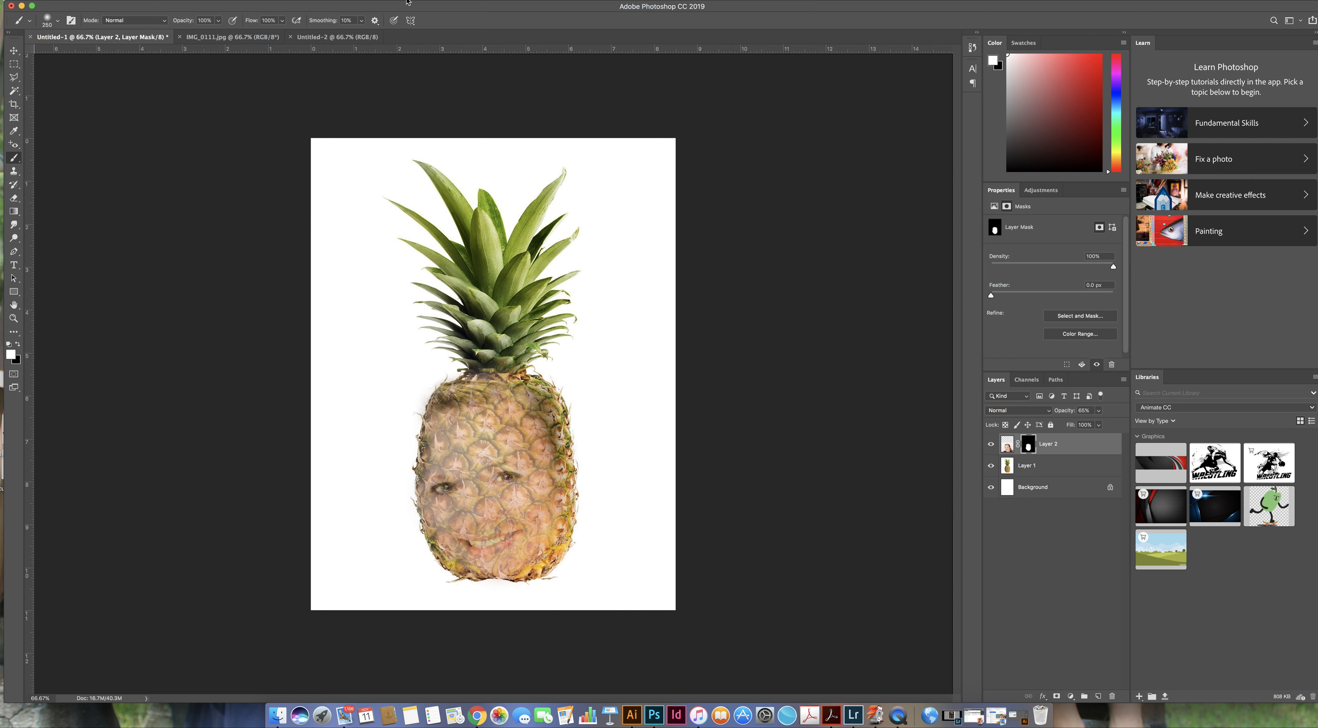
# Set the brush smoothing to 100% and check the brush's size and hardness settings
pyautogui.click(361, 20)
pyautogui.moveTo(362, 34); pyautogui.dragTo(427, 35)
pyautogui.click(59, 21)
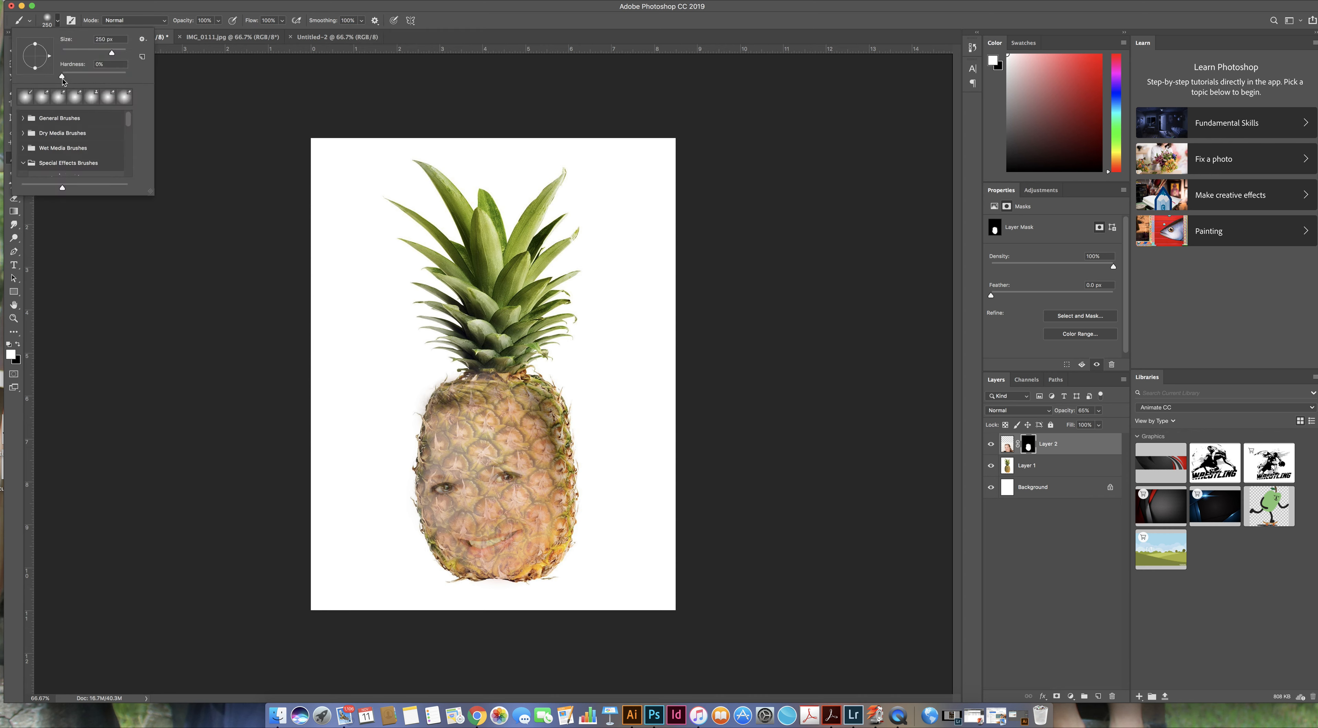
pyautogui.click(58, 23)
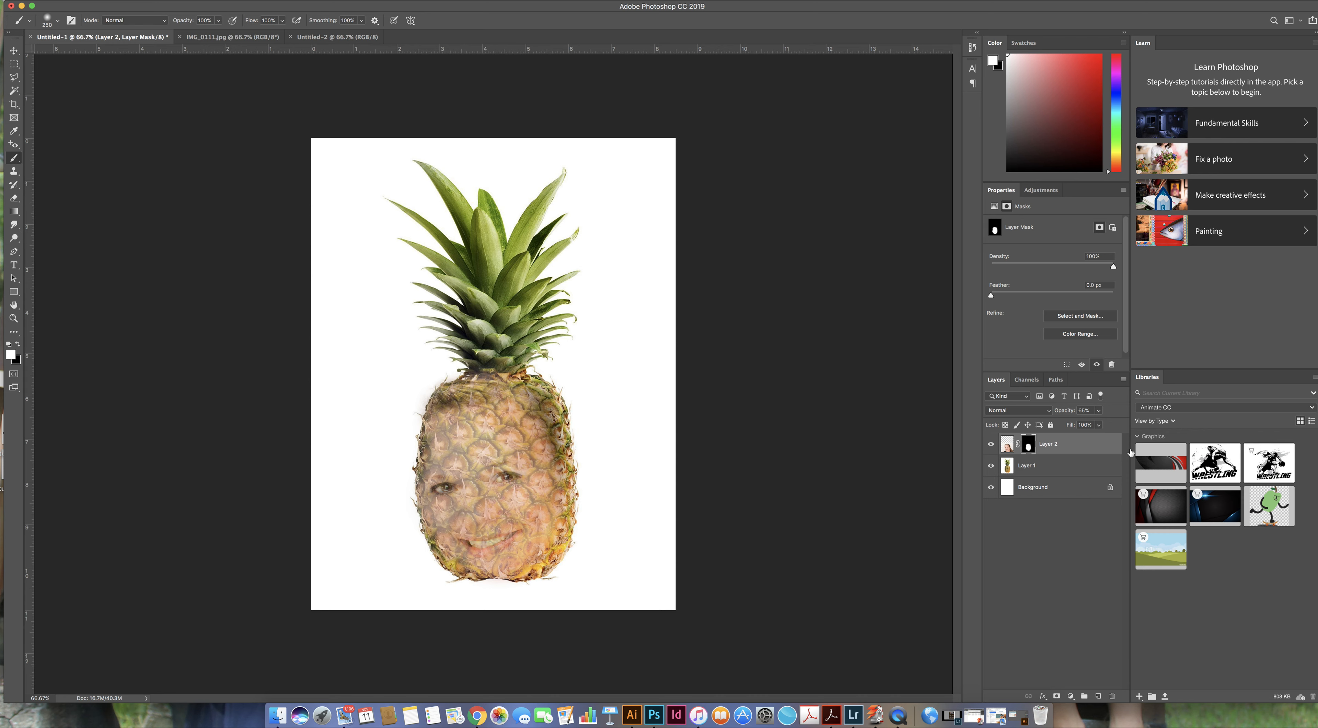
# Raise the portrait layer's opacity to 100% and paint more white on its mask around the cheek and chin
pyautogui.click(1098, 411)
pyautogui.moveTo(1100, 428); pyautogui.dragTo(1130, 427)
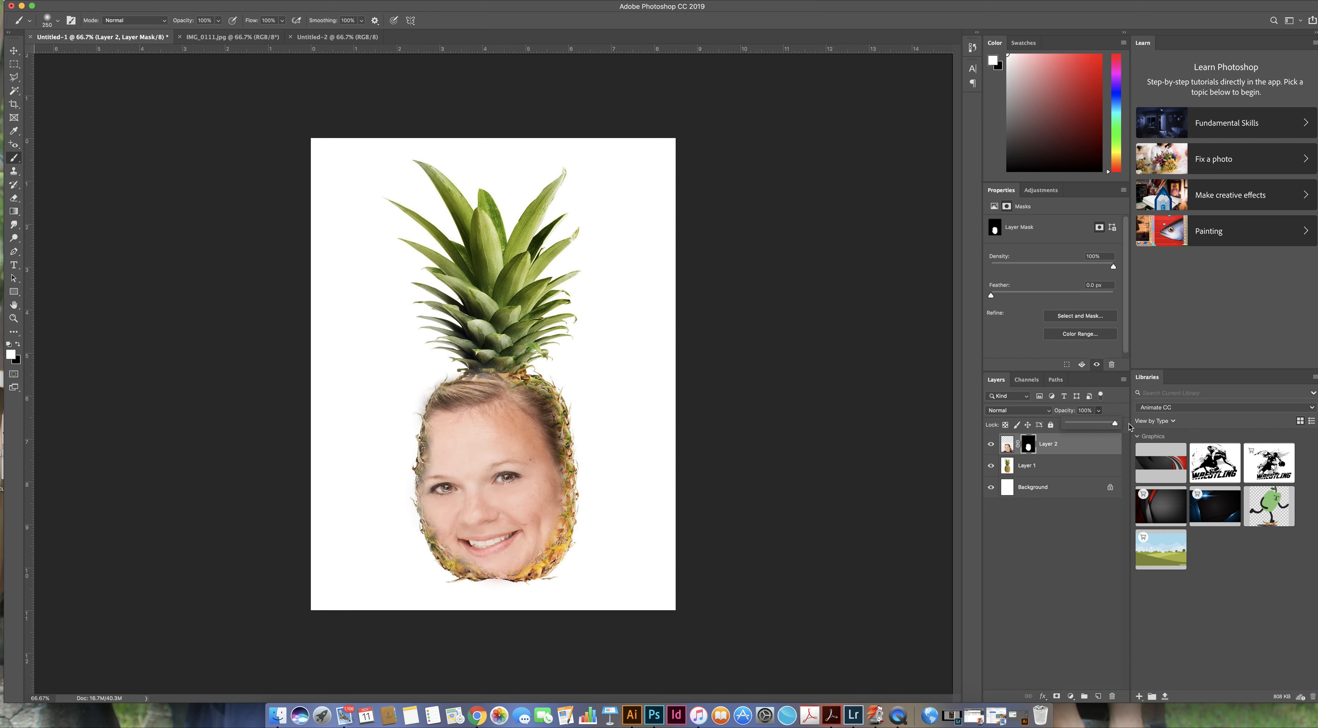
pyautogui.click(440, 465)
pyautogui.moveTo(466, 553)
pyautogui.mouseDown()
pyautogui.moveTo(456, 544)
pyautogui.moveTo(517, 561)
pyautogui.moveTo(543, 546)
pyautogui.moveTo(548, 444)
pyautogui.moveTo(563, 436)
pyautogui.moveTo(538, 463)
pyautogui.moveTo(543, 535)
pyautogui.mouseUp()
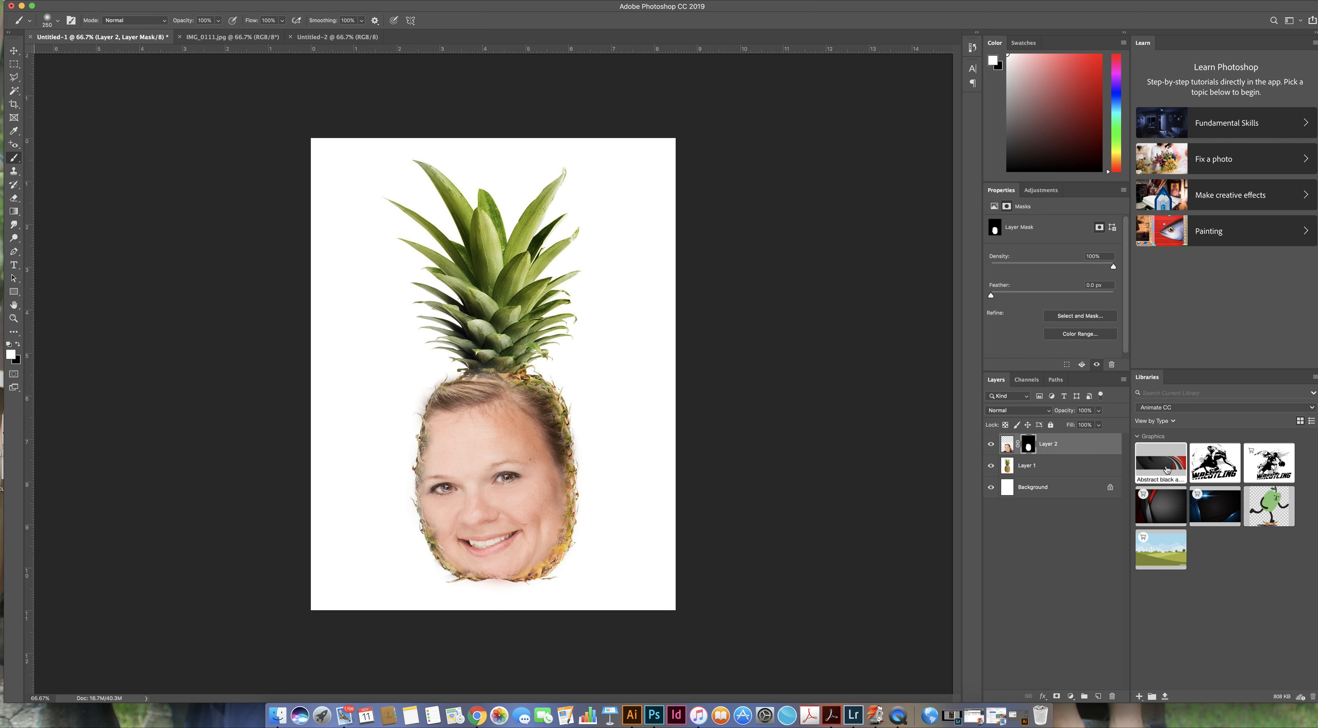
# Add a Color Balance adjustment layer above the portrait layer and clip it to the portrait
pyautogui.moveTo(1170, 464)
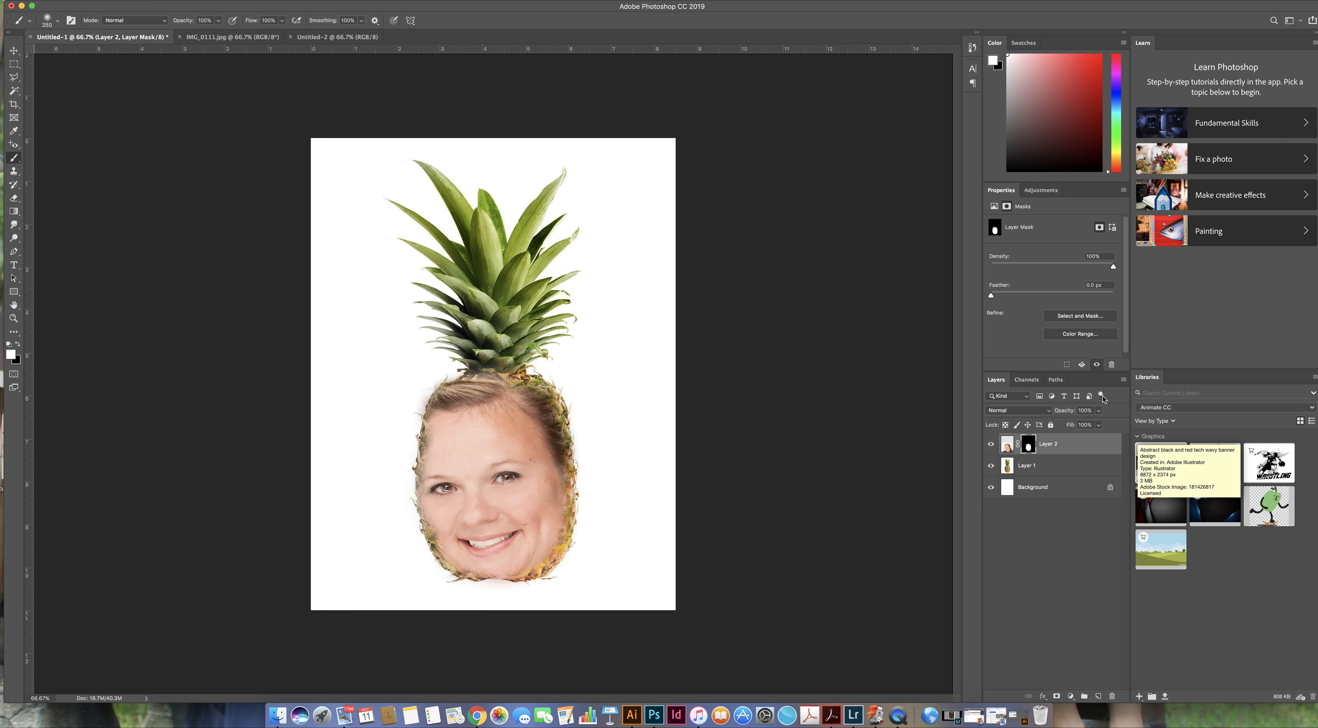
pyautogui.click(1068, 450)
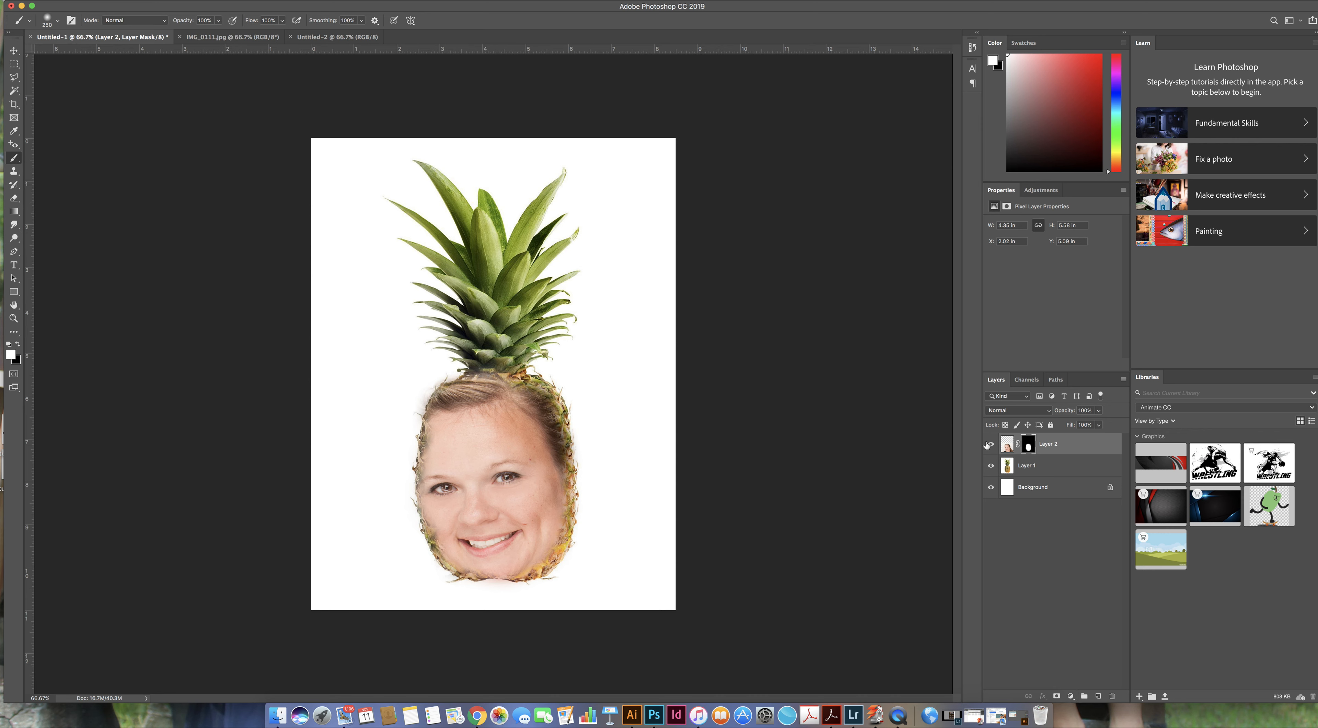
pyautogui.click(1008, 442)
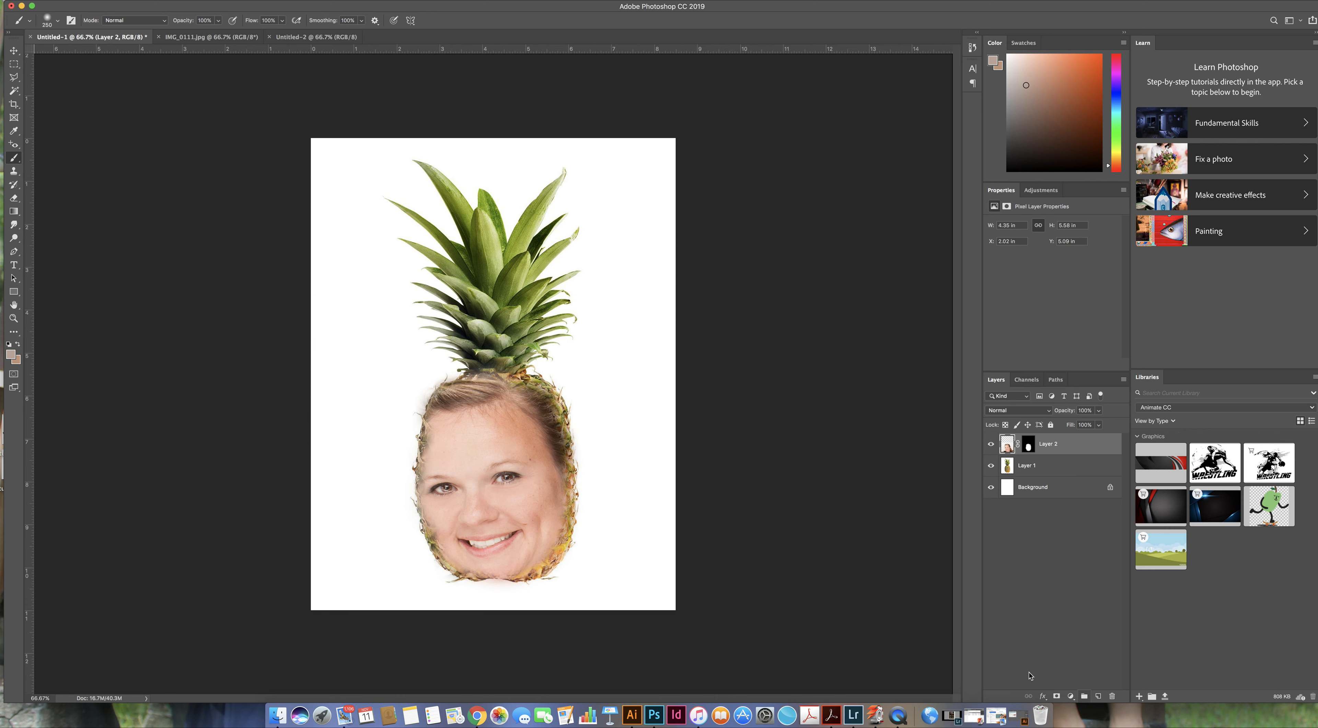
pyautogui.click(1070, 696)
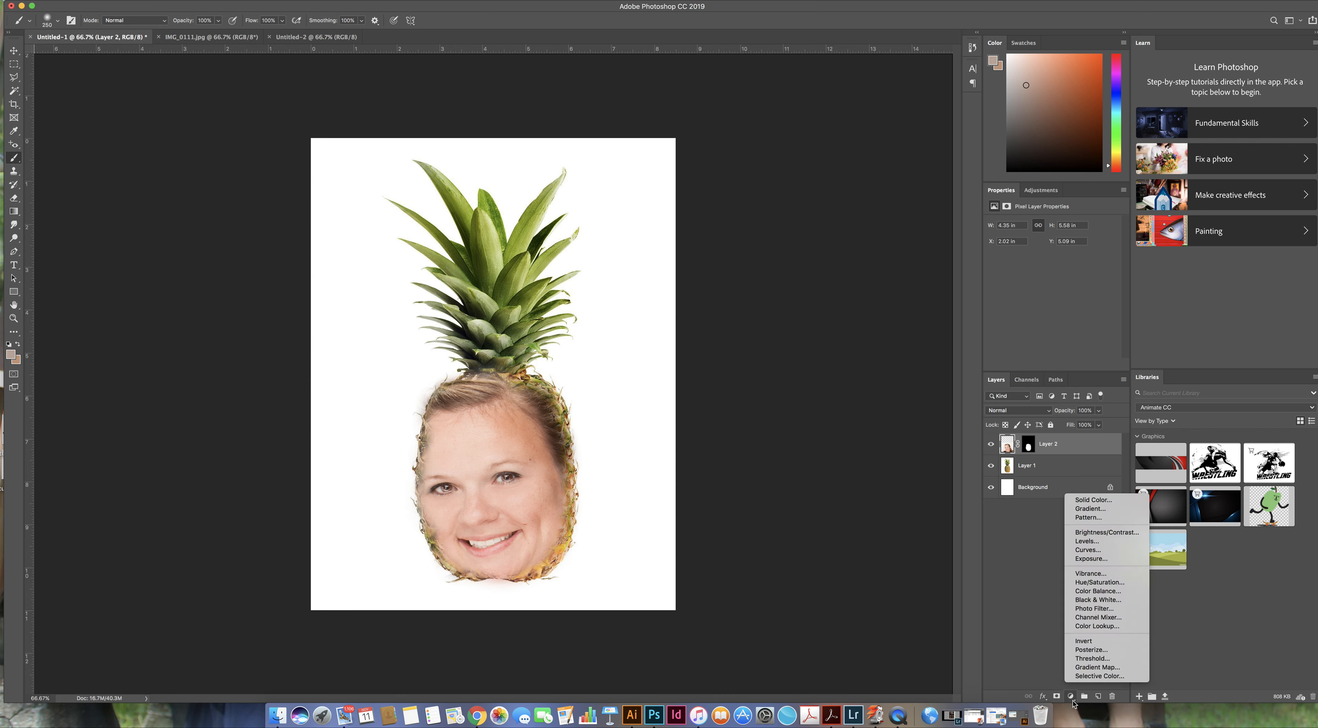
pyautogui.click(1114, 593)
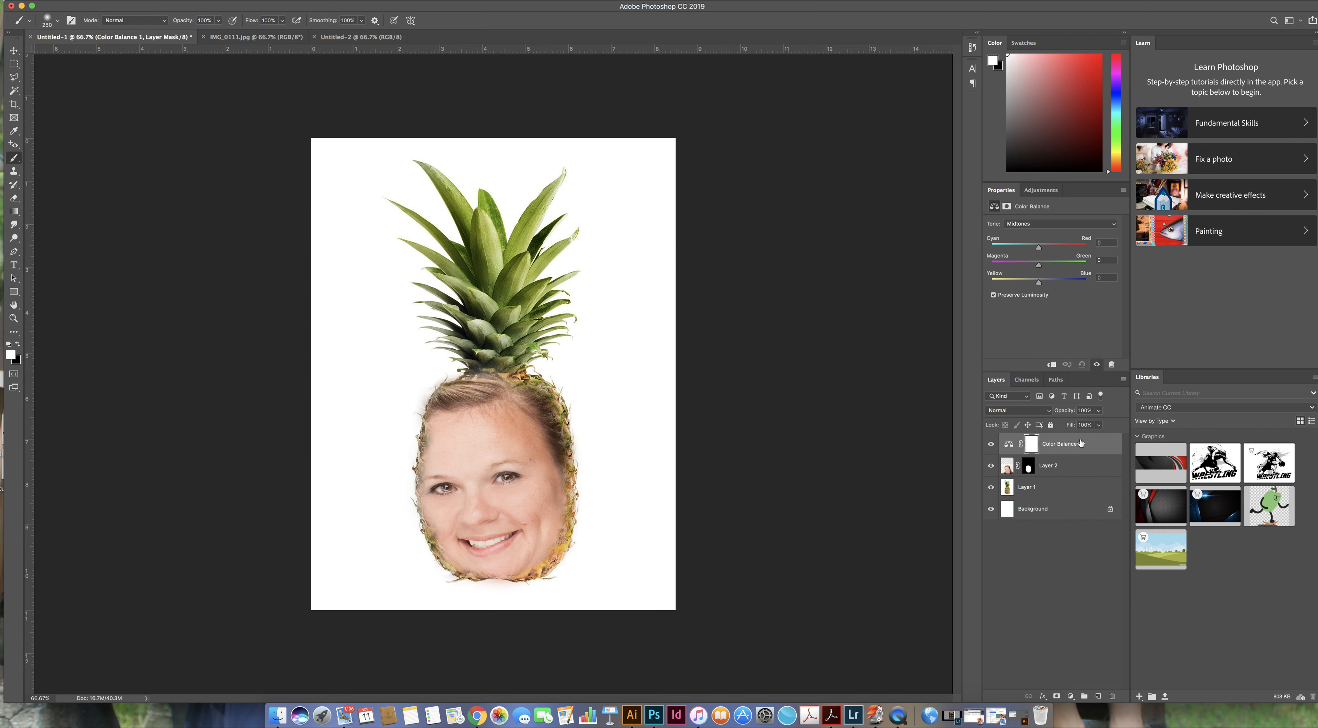
pyautogui.rightClick(1093, 445)
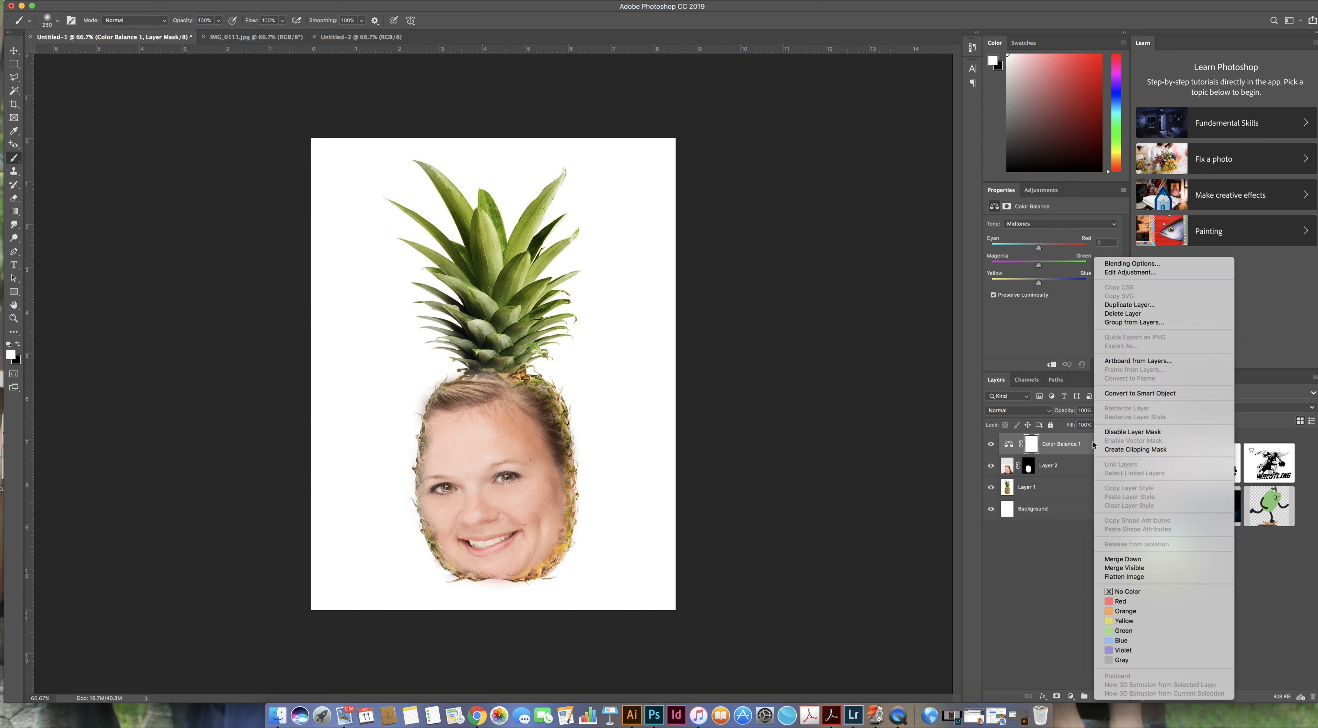
pyautogui.click(1120, 449)
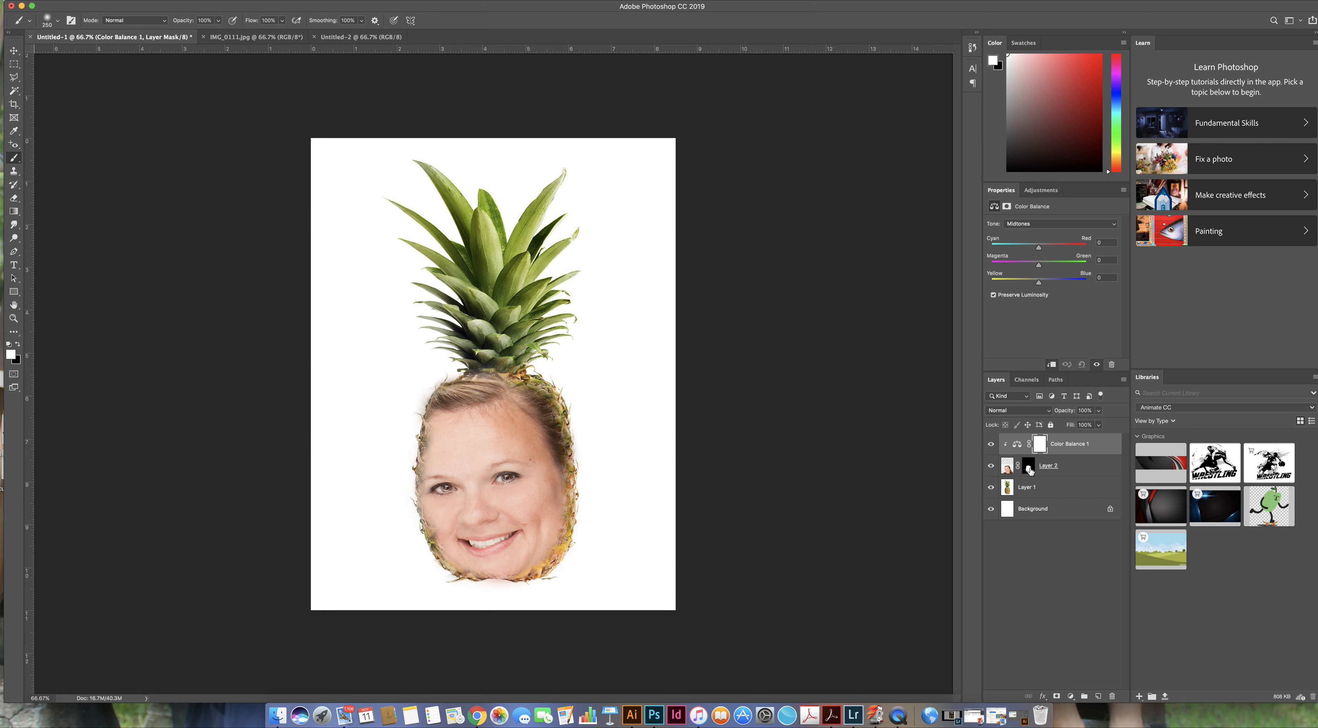
# Set the Color Balance midtones to red +66, green +74 and yellow -100
pyautogui.moveTo(1038, 285); pyautogui.dragTo(1070, 248)
pyautogui.moveTo(1000, 282); pyautogui.dragTo(991, 285)
pyautogui.moveTo(1070, 264); pyautogui.dragTo(1075, 266)
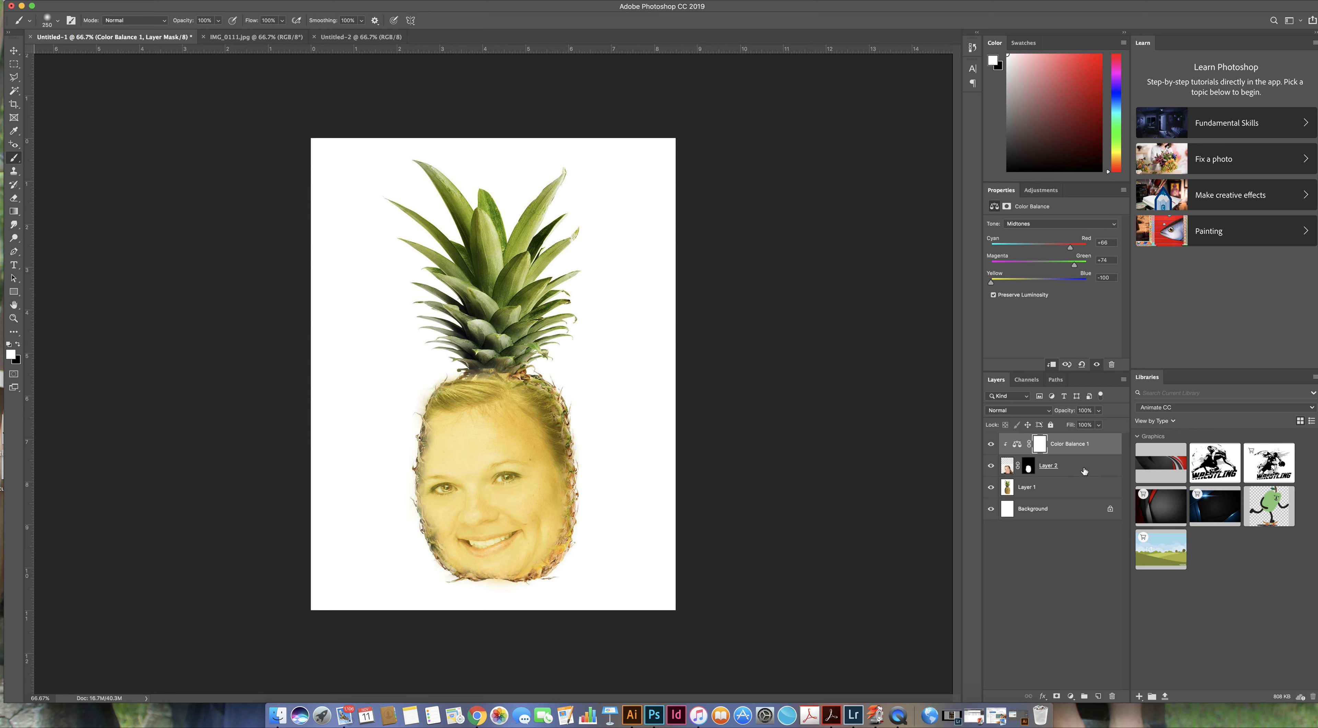
# Toggle the Color Balance layer's visibility to compare the face with and without the adjustment
pyautogui.click(991, 445)
pyautogui.click(992, 445)
pyautogui.click(990, 445)
pyautogui.click(991, 446)
pyautogui.click(990, 445)
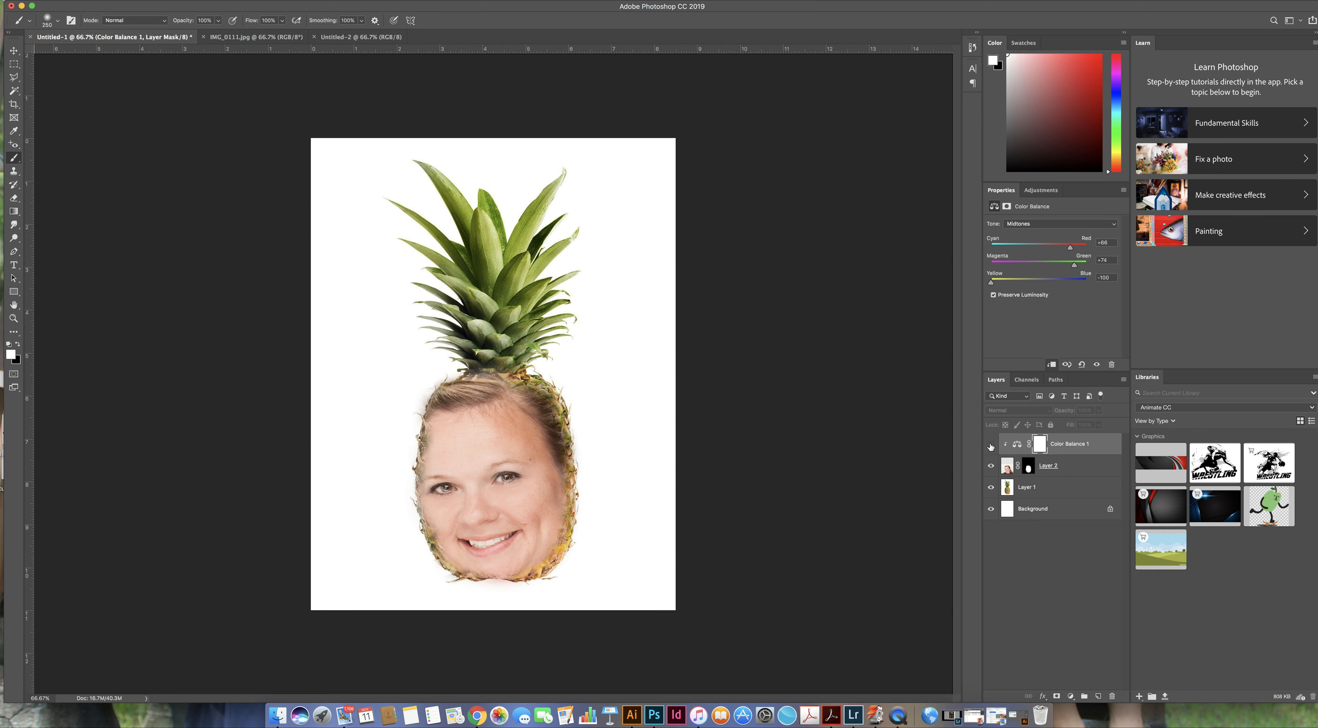
pyautogui.click(990, 446)
# Add a Levels adjustment layer above the Color Balance layer and lower its white input level to 231
pyautogui.click(1016, 444)
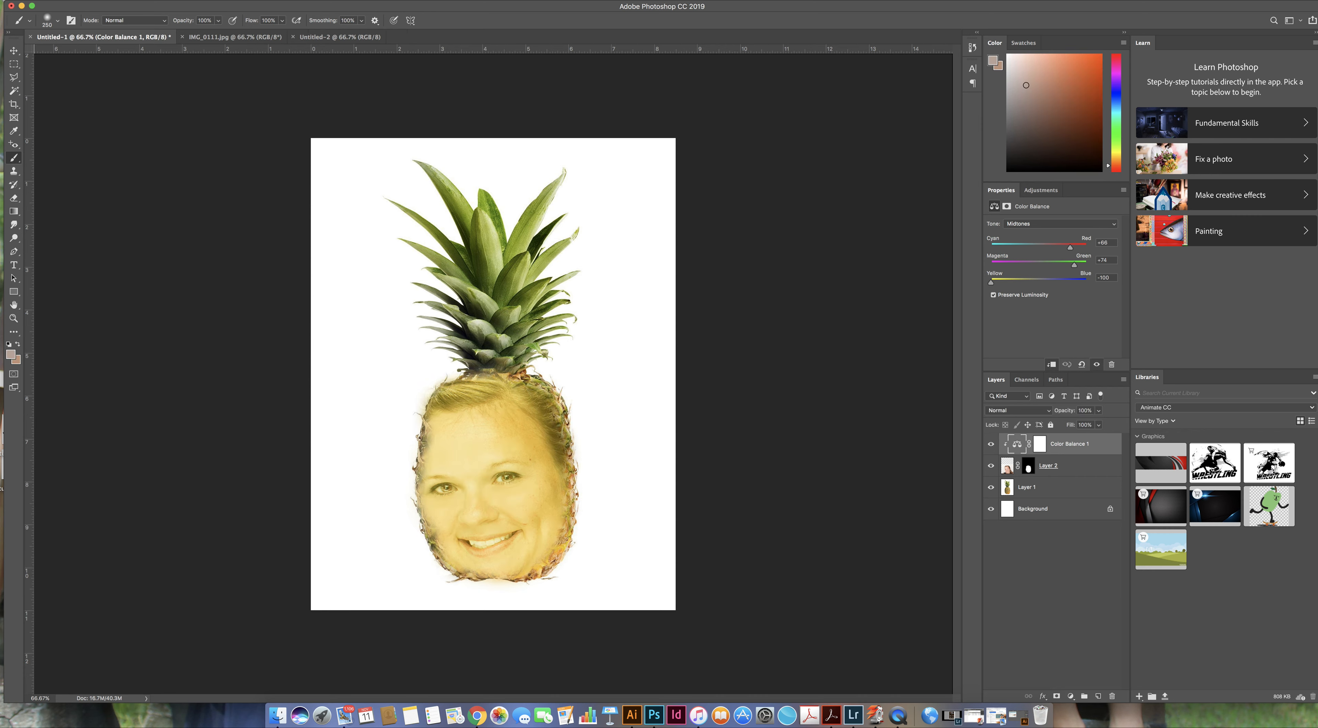
pyautogui.click(1070, 698)
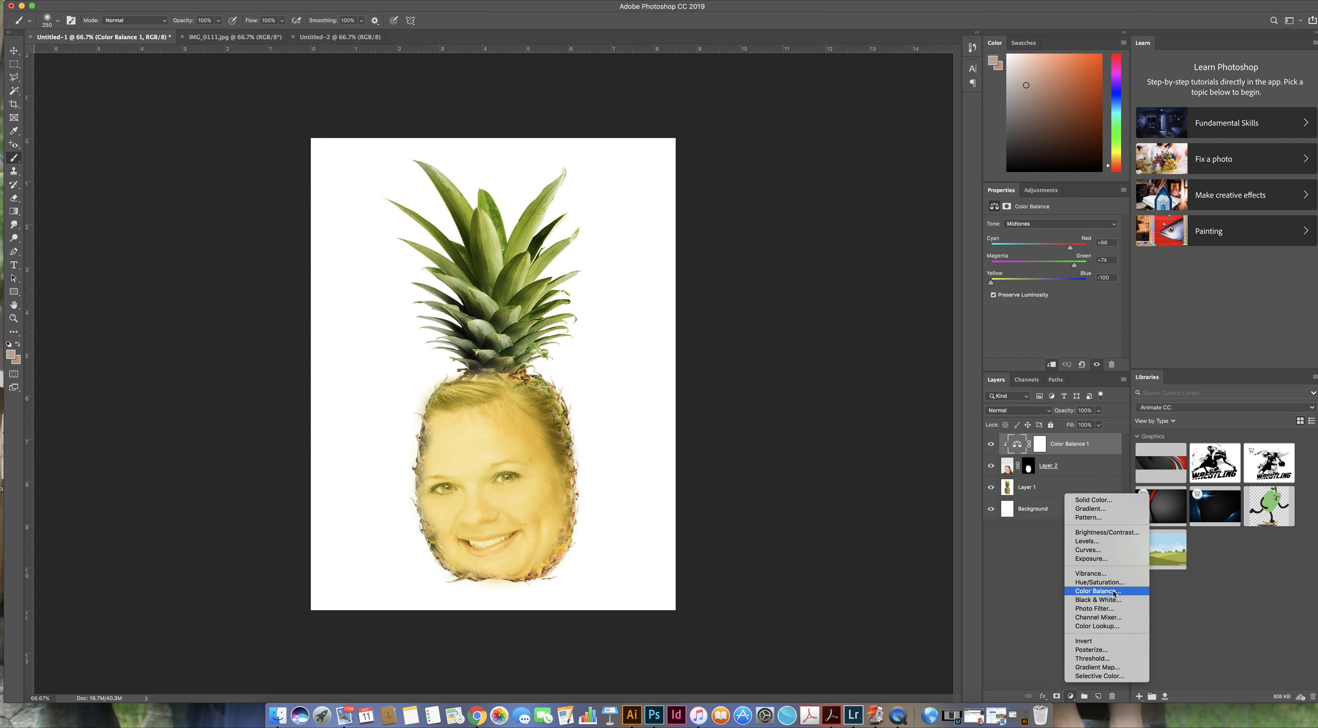
pyautogui.press('Escape')
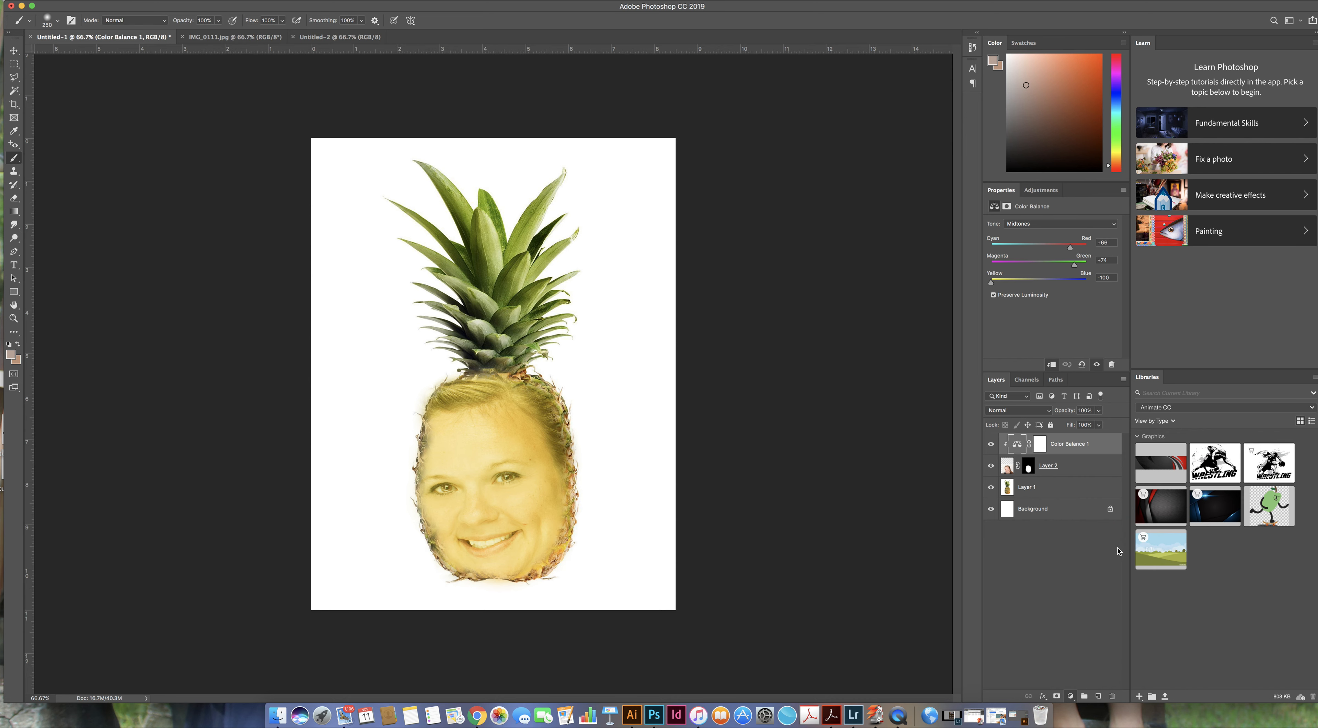
pyautogui.moveTo(1115, 300)
pyautogui.mouseDown()
pyautogui.moveTo(1096, 302)
pyautogui.moveTo(1106, 302)
pyautogui.mouseUp()
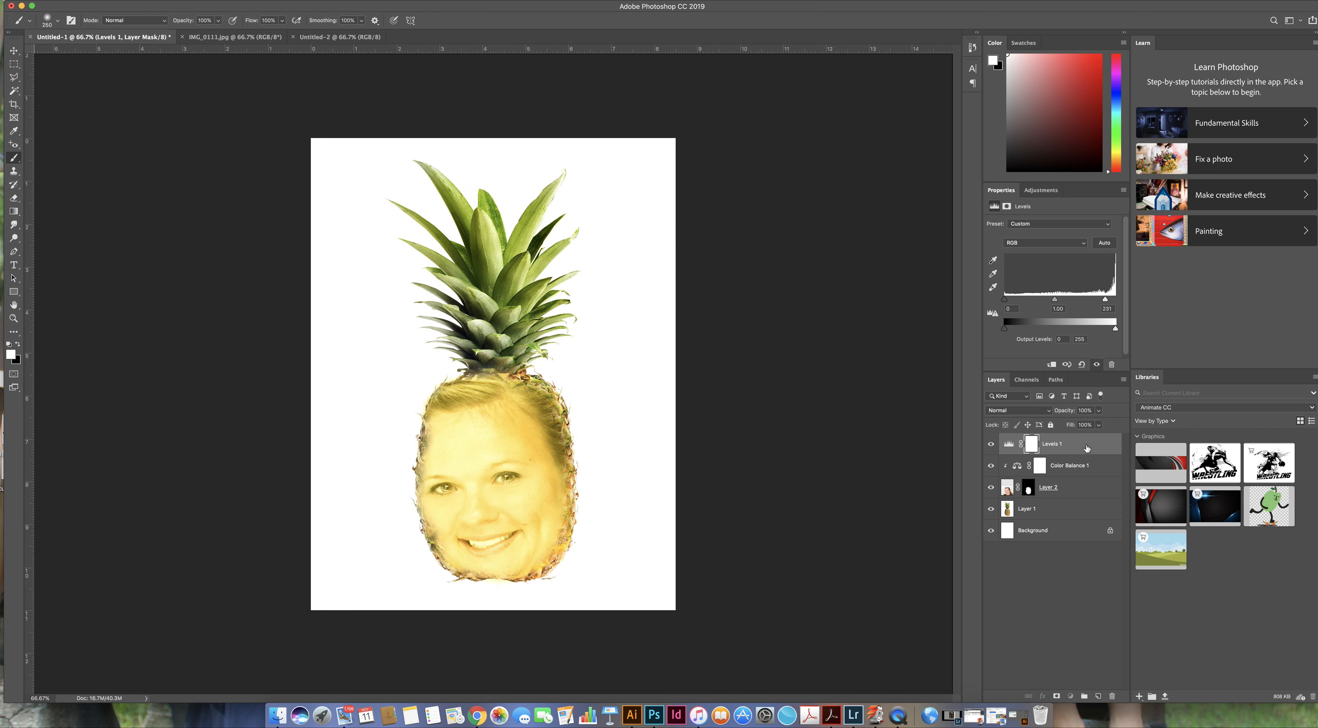
pyautogui.click(1083, 448)
pyautogui.doubleClick(1085, 452)
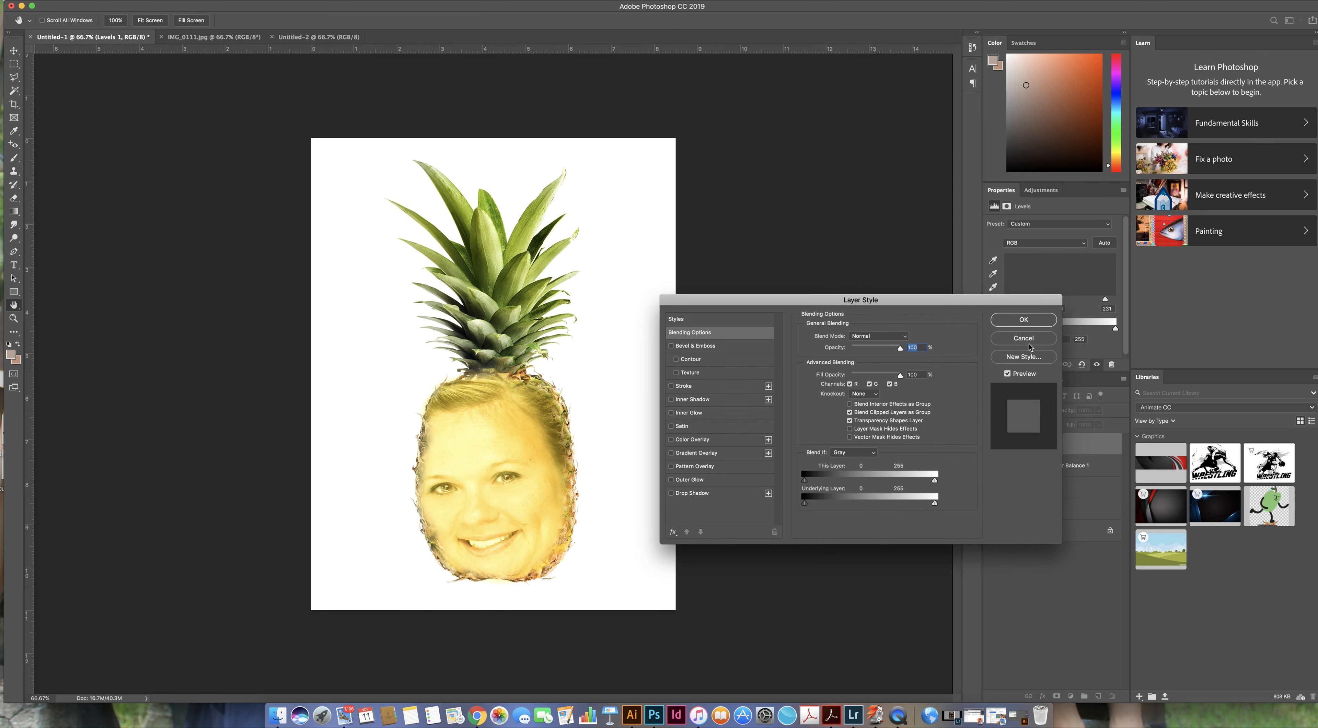
pyautogui.click(1037, 347)
# Move the Levels layer between Color Balance and the portrait, and set its midtone input to 0.55 and white input to 222
pyautogui.moveTo(1098, 446); pyautogui.dragTo(1083, 472)
pyautogui.moveTo(1105, 302); pyautogui.dragTo(1070, 302)
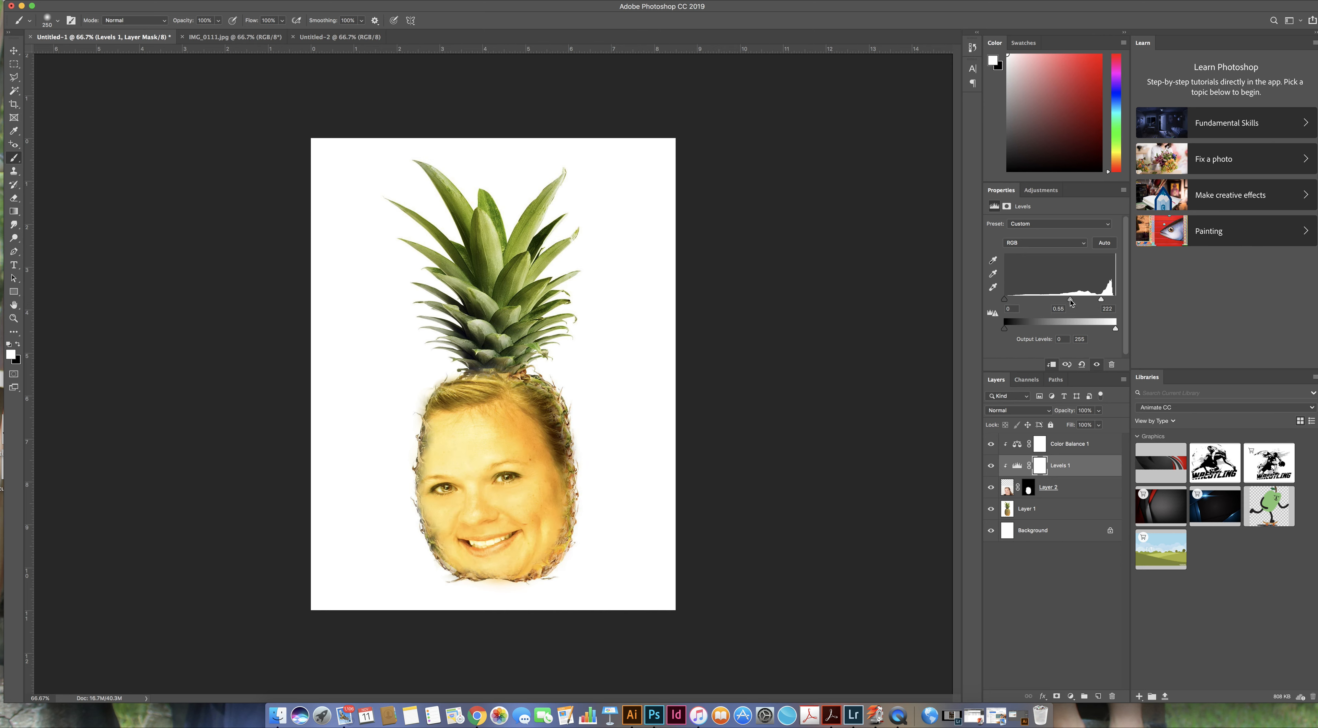
pyautogui.click(1103, 470)
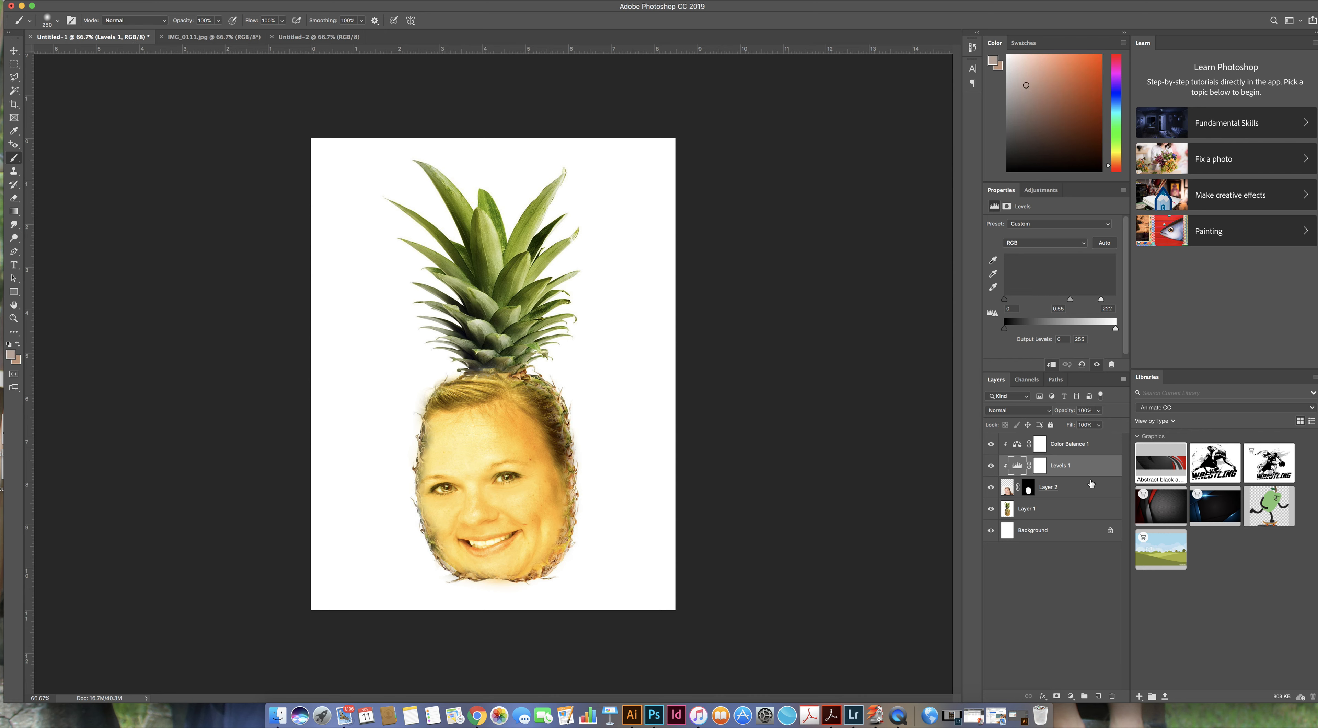
# Merge the portrait layer with its clipped Levels and Color Balance layers into one layer
pyautogui.click(1091, 486)
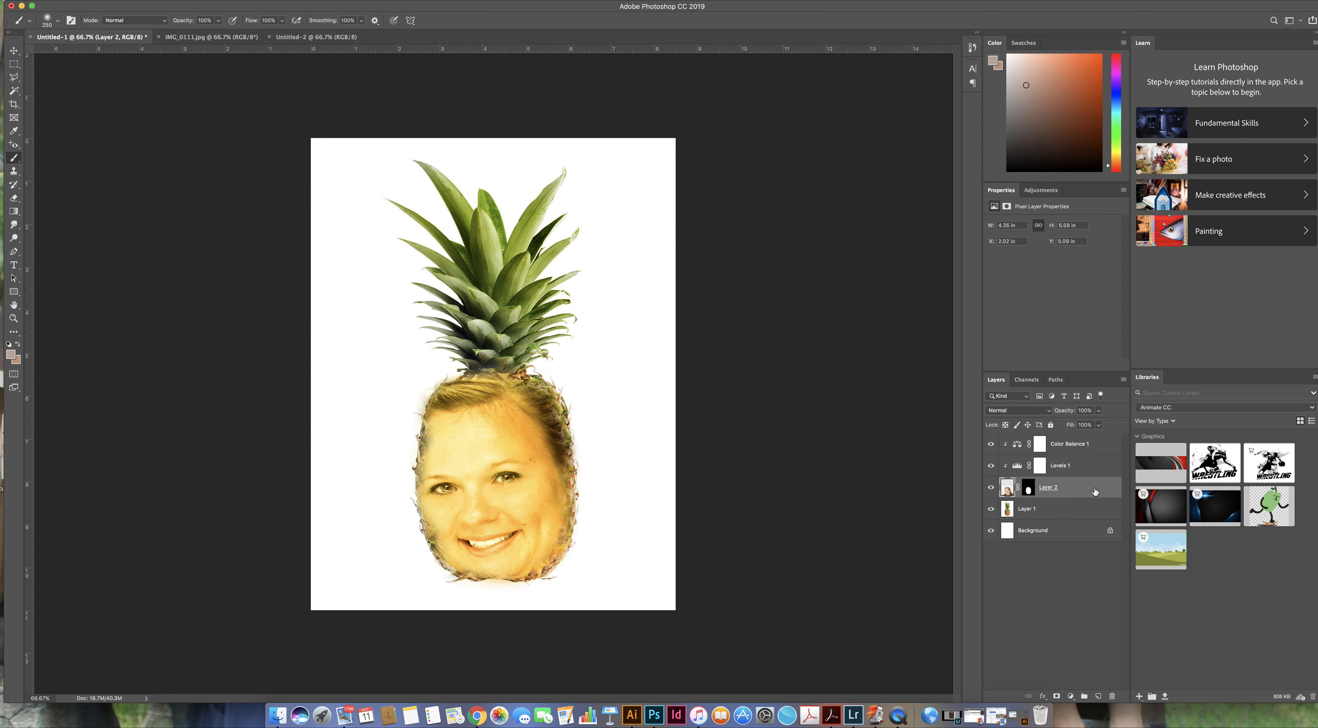
pyautogui.keyDown('shift'); pyautogui.click(1091, 471); pyautogui.keyUp('shift')
pyautogui.keyDown('shift'); pyautogui.click(1093, 450); pyautogui.keyUp('shift')
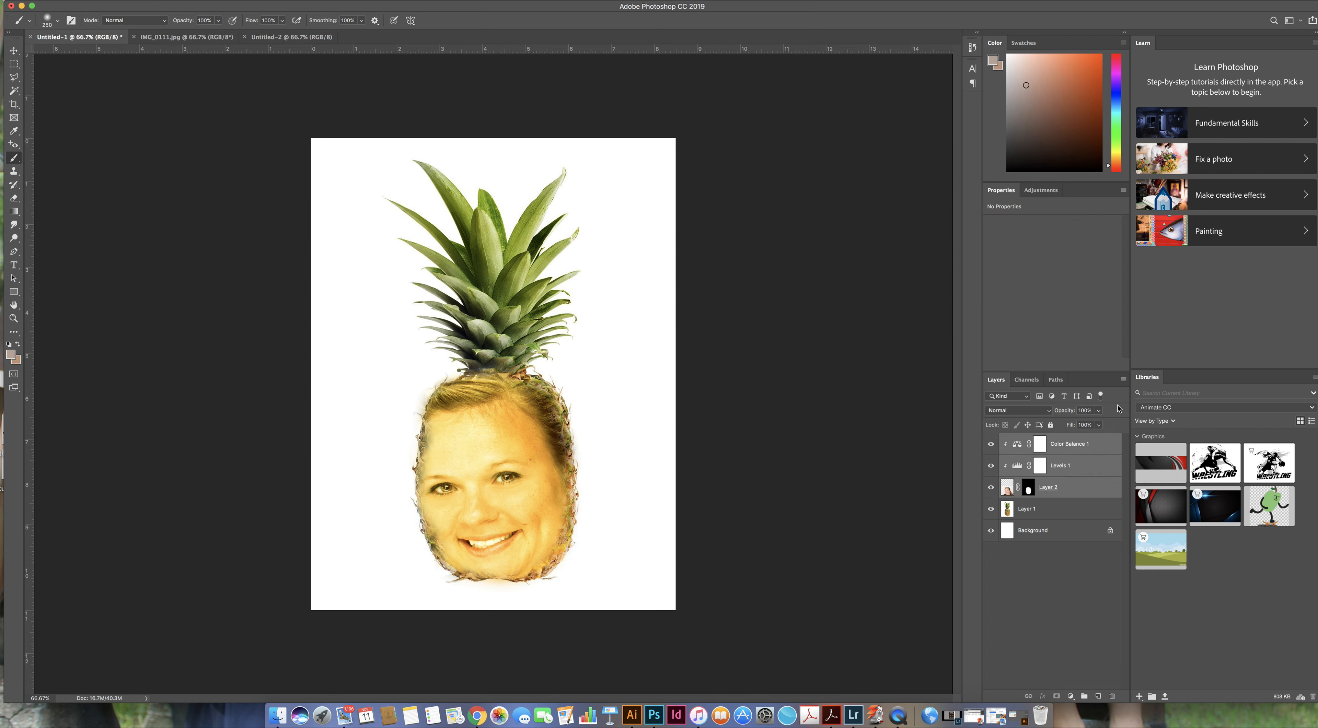
pyautogui.rightClick(1100, 452)
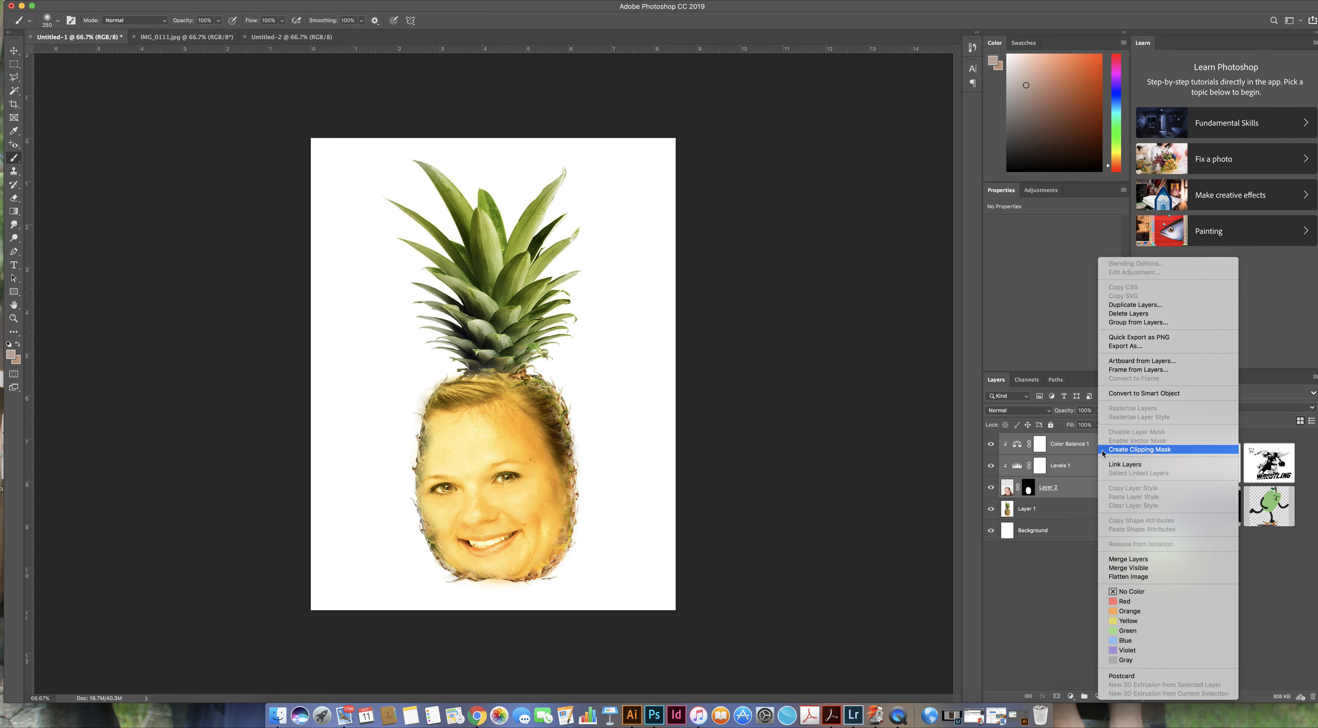
pyautogui.click(1145, 560)
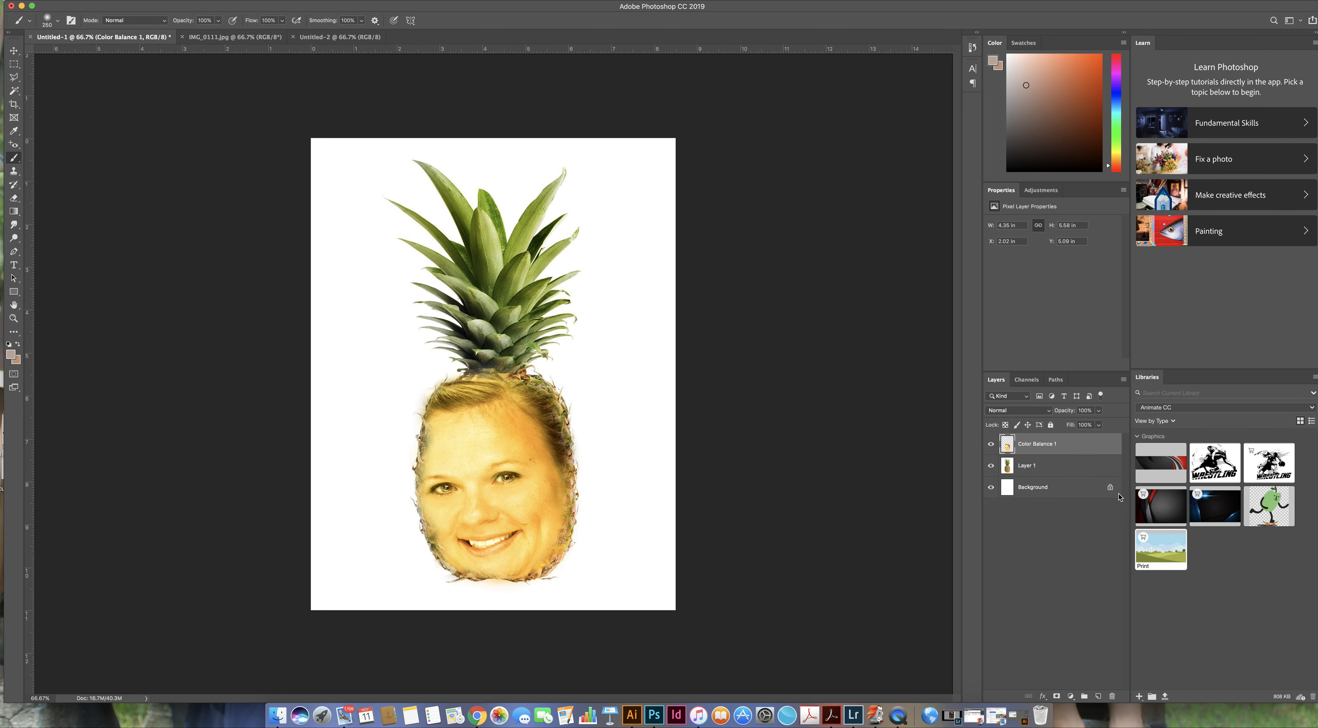
# Check the merged face layer by toggling its visibility, and duplicate it under the default copy name
pyautogui.click(989, 445)
pyautogui.click(989, 444)
pyautogui.rightClick(1089, 463)
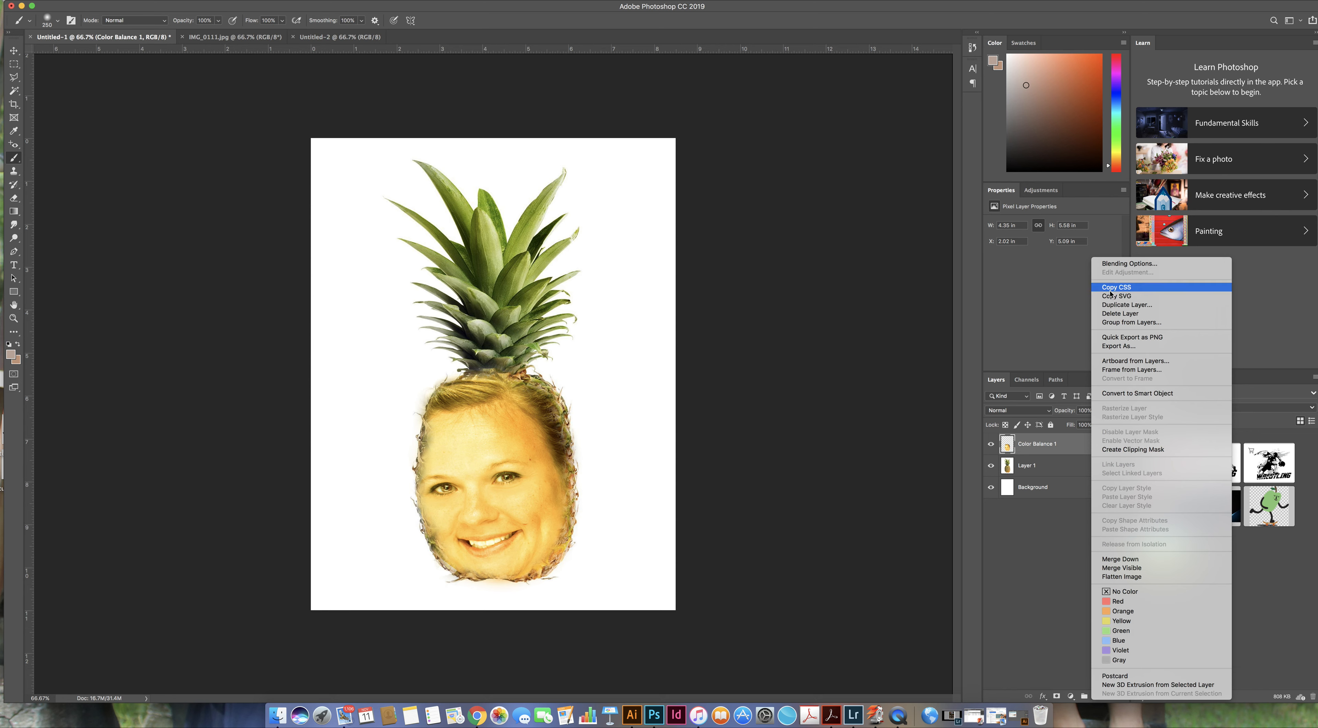
pyautogui.click(1118, 304)
pyautogui.click(750, 307)
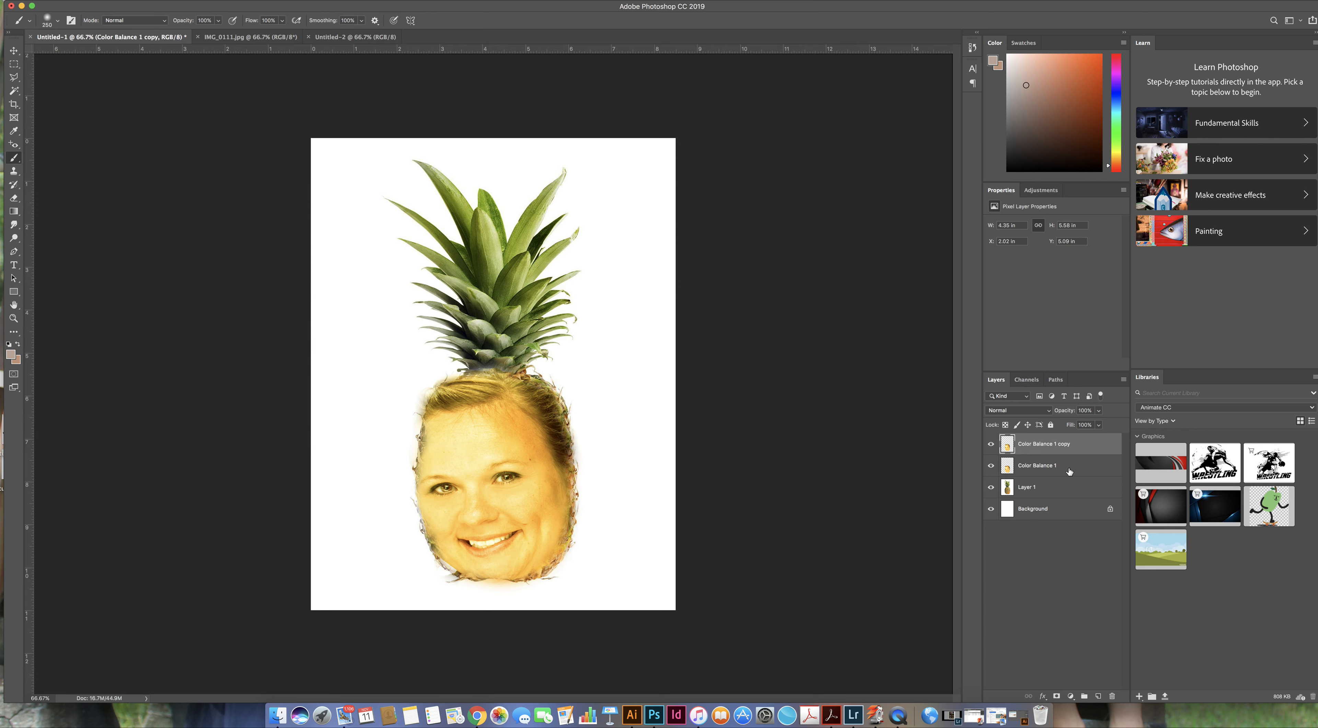
# Set the blend mode of the duplicated face layer to Overlay
pyautogui.click(1069, 471)
pyautogui.click(1082, 451)
pyautogui.click(1080, 456)
pyautogui.click(1087, 444)
pyautogui.click(1048, 412)
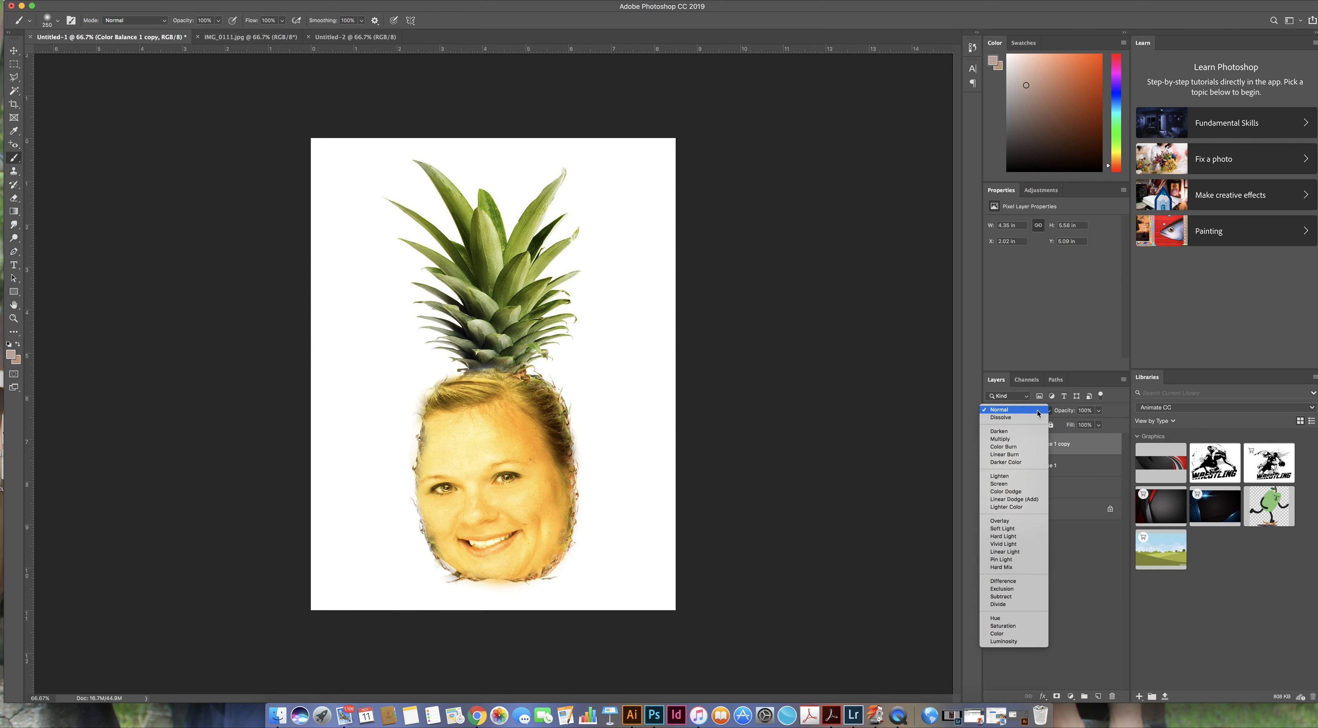
pyautogui.click(1008, 521)
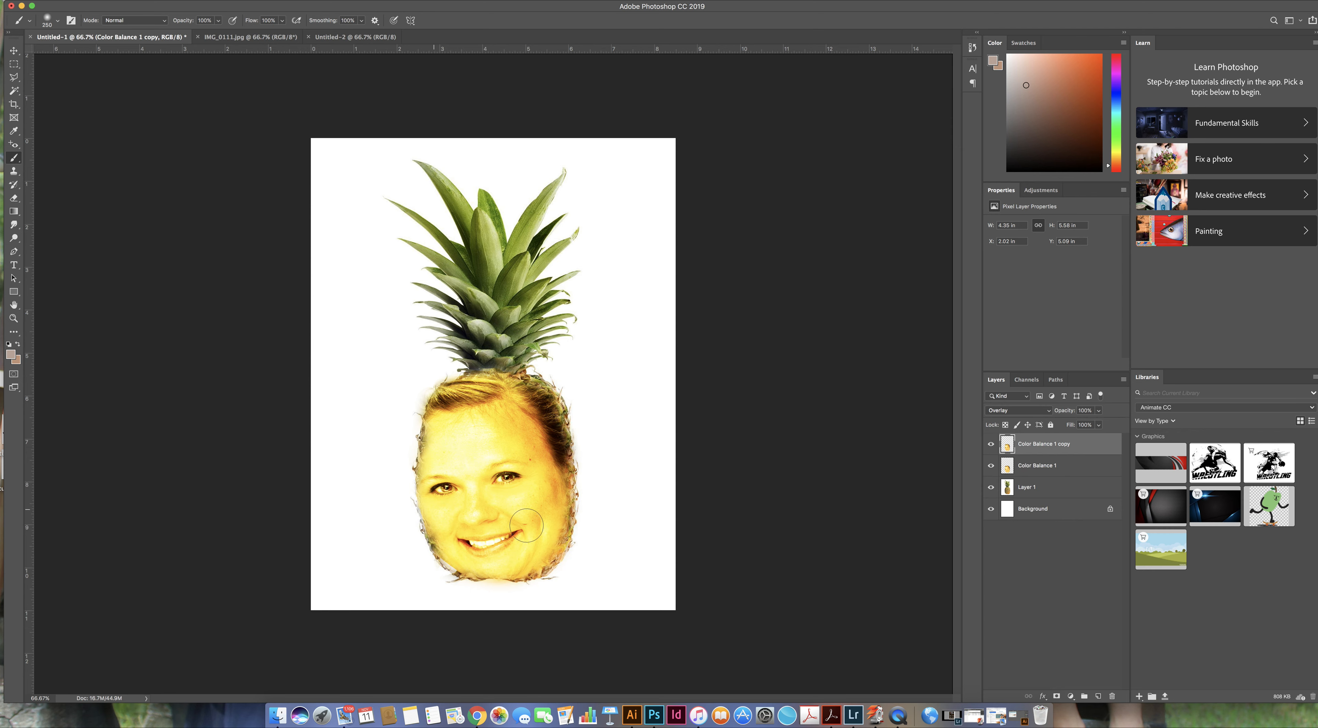
# Lower the opacity of the original merged face layer beneath the copy to 38%
pyautogui.click(1051, 468)
pyautogui.click(1098, 411)
pyautogui.moveTo(1091, 426); pyautogui.dragTo(1070, 427)
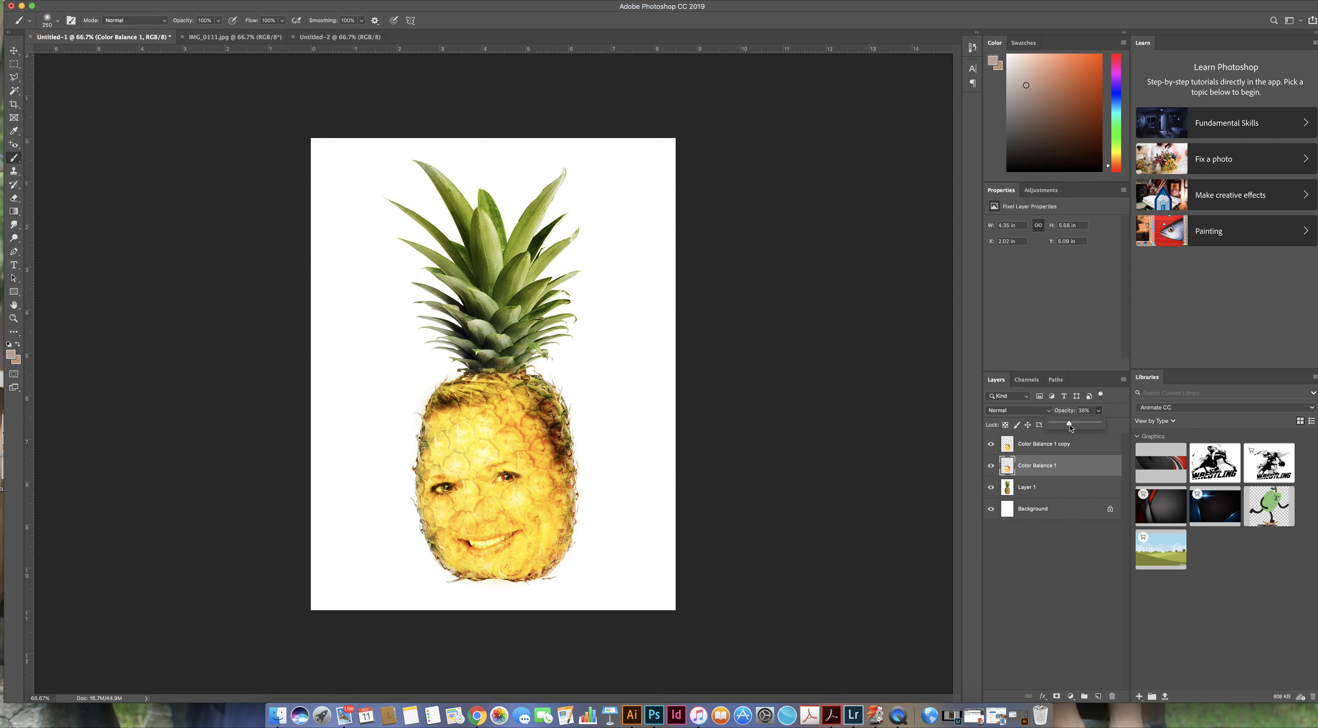
pyautogui.click(1117, 413)
# Toggle the visibility of the Overlay copy and the face layer beneath it to compare each layer's contribution
pyautogui.click(1090, 449)
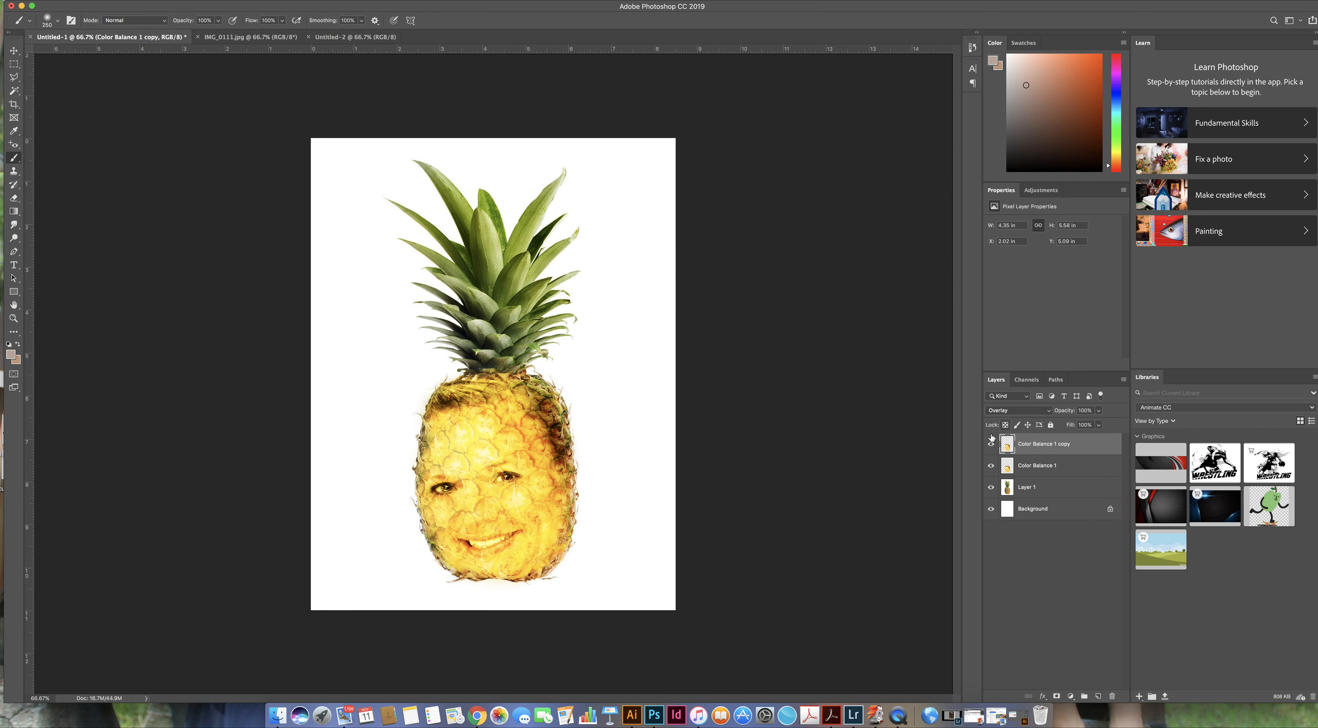
pyautogui.click(990, 445)
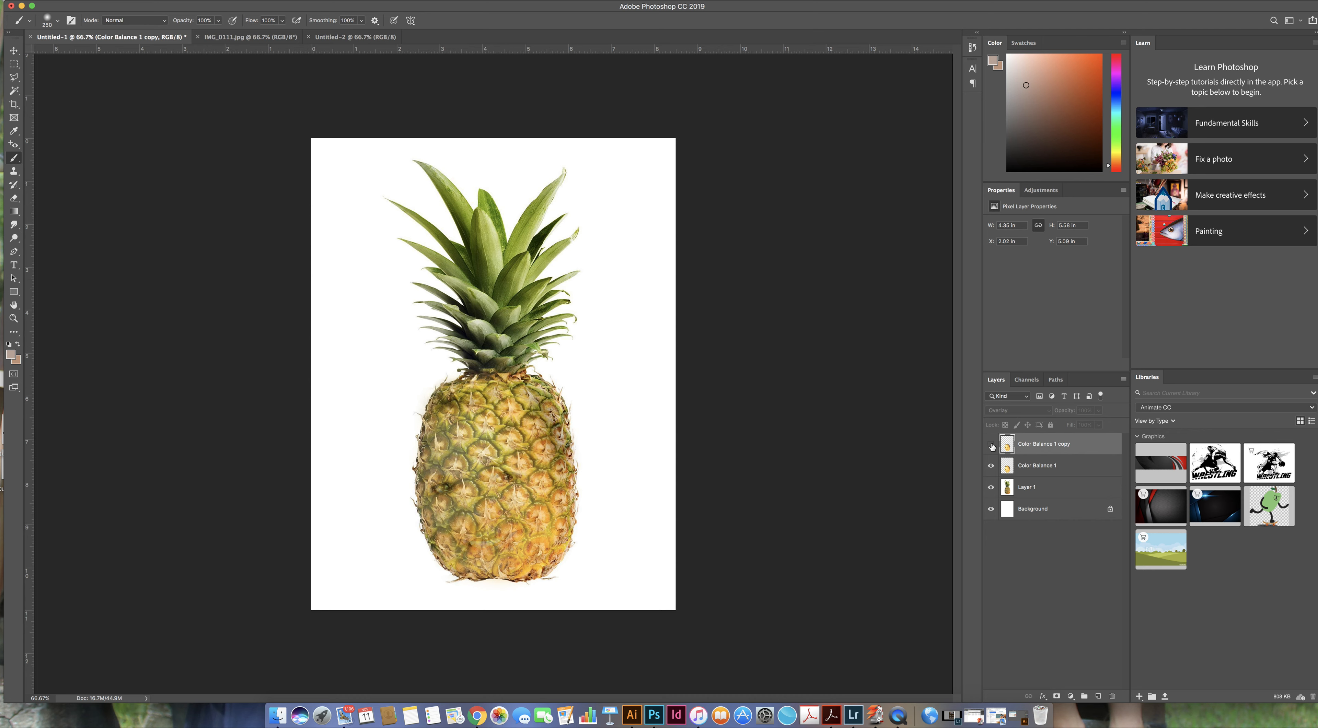
pyautogui.click(991, 445)
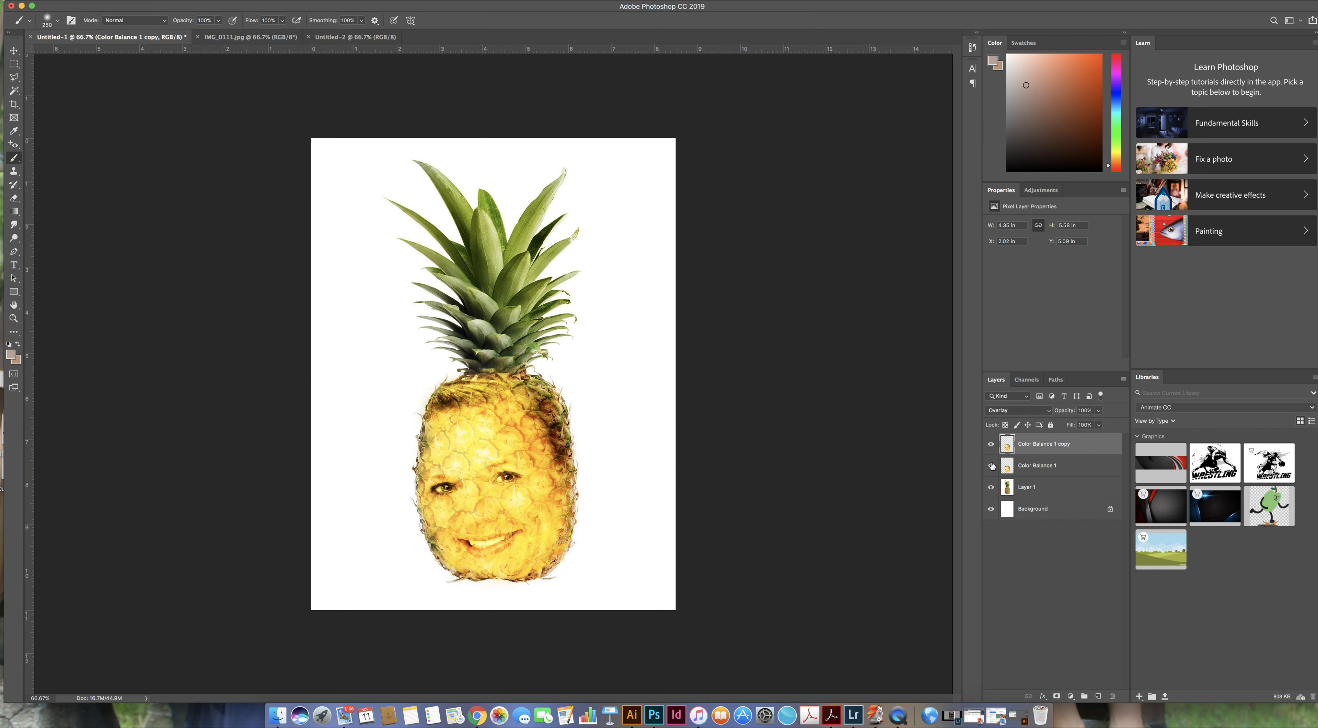
pyautogui.click(1068, 468)
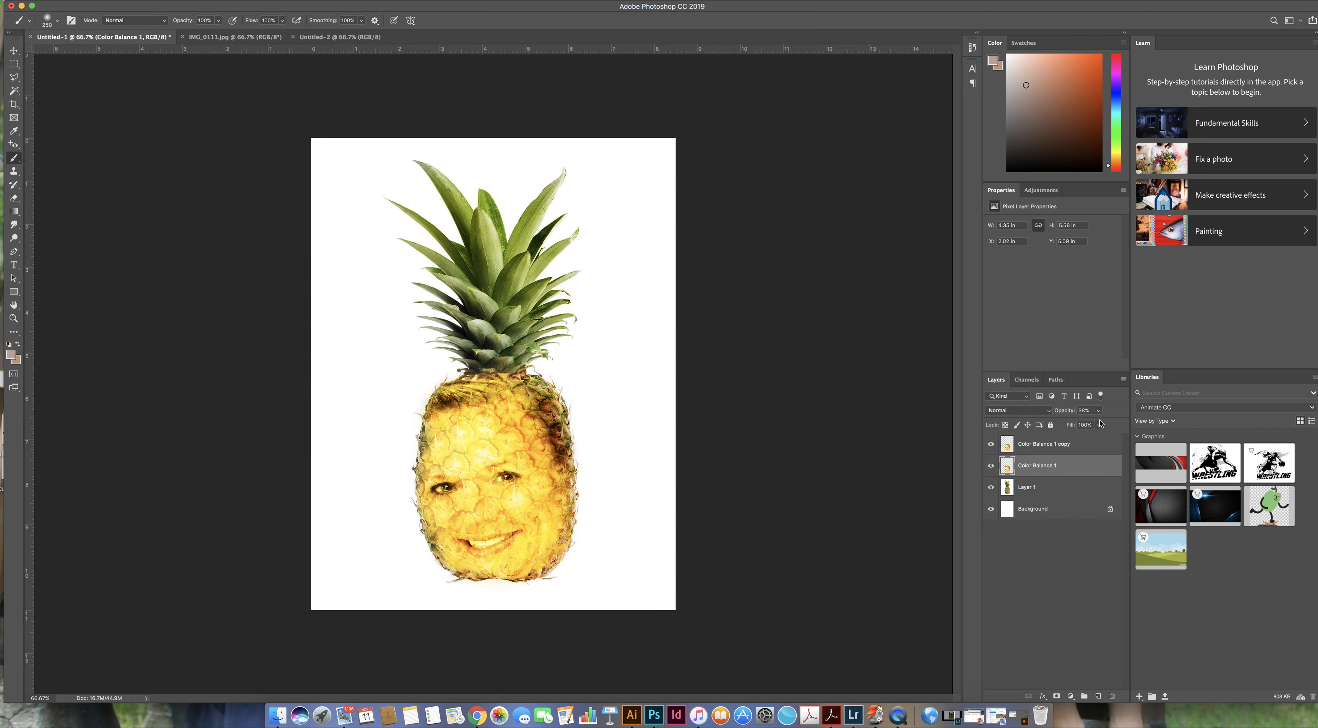
pyautogui.click(989, 468)
pyautogui.click(989, 468)
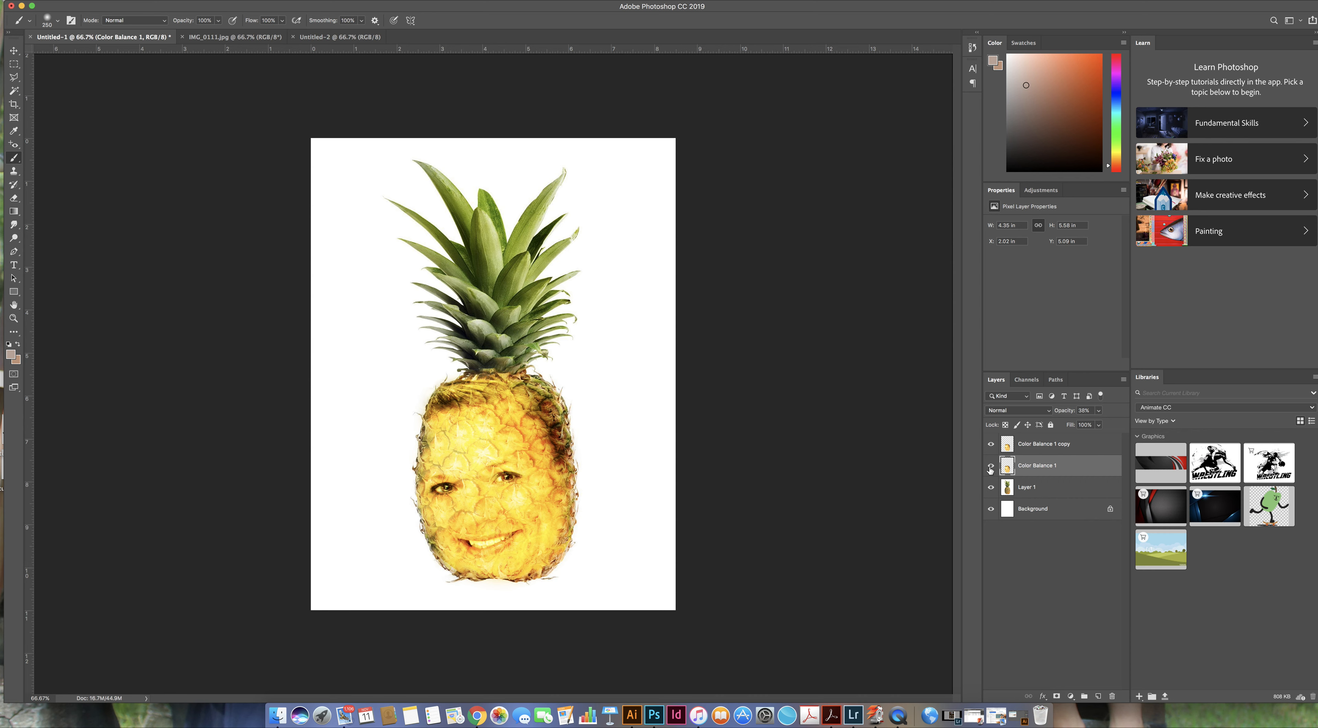